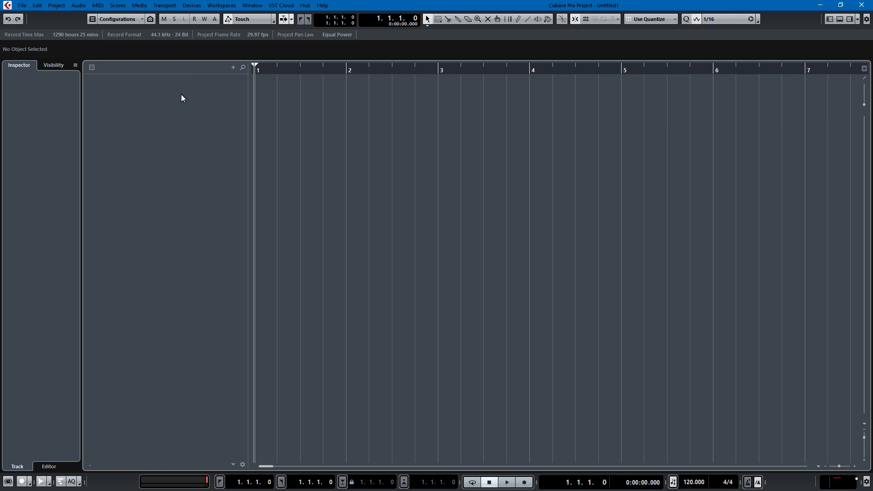
- Import the audio from the video file Living Room Good.MOV in the Noise Gates folder into the project
left_click(22, 5)
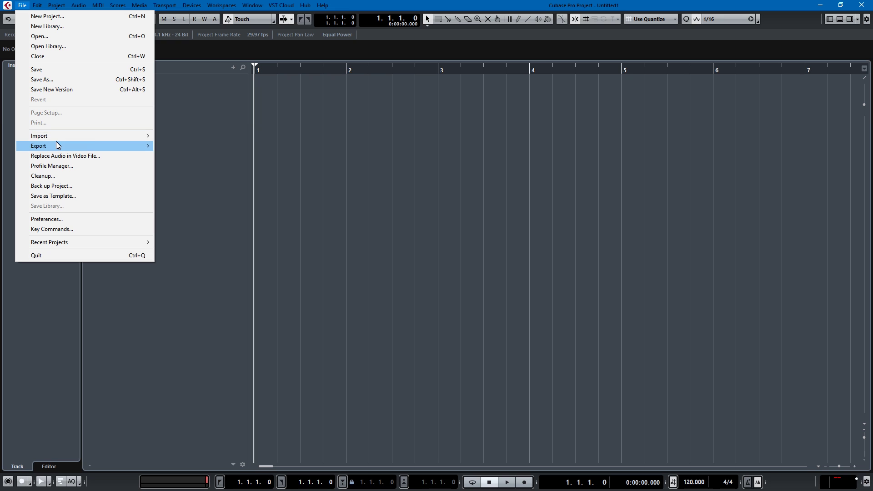
mouse_move(60, 136)
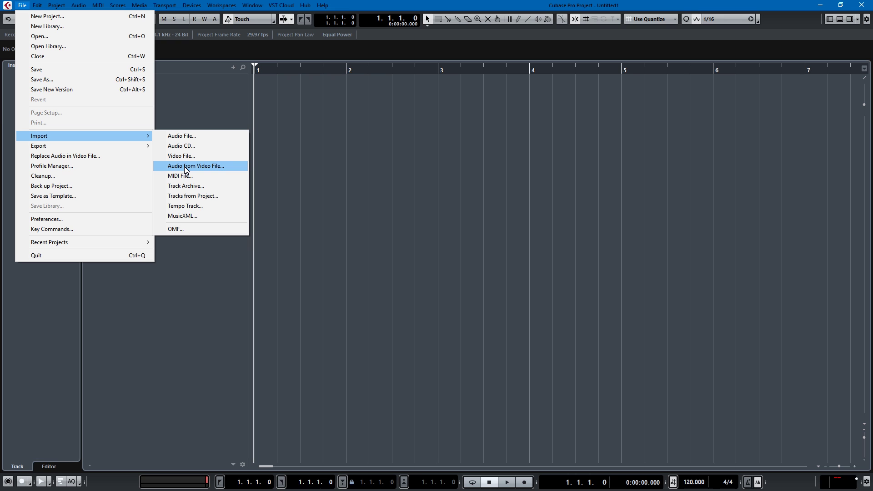
left_click(187, 167)
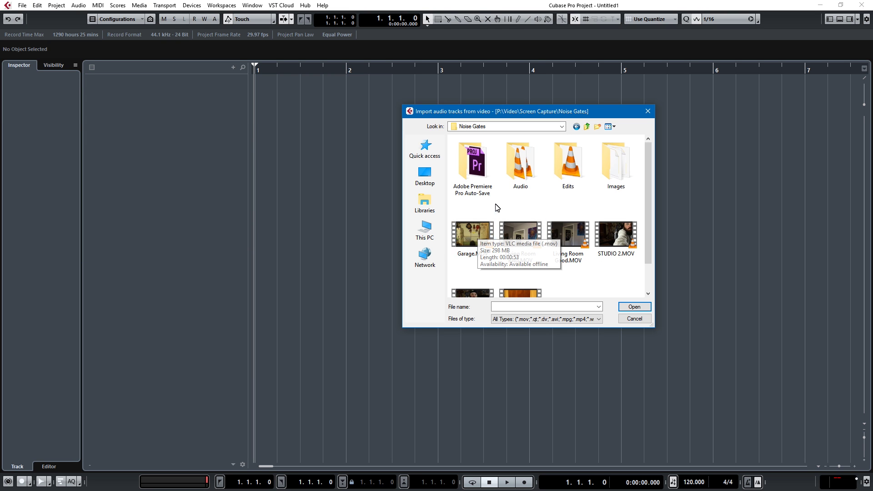
left_click(477, 236)
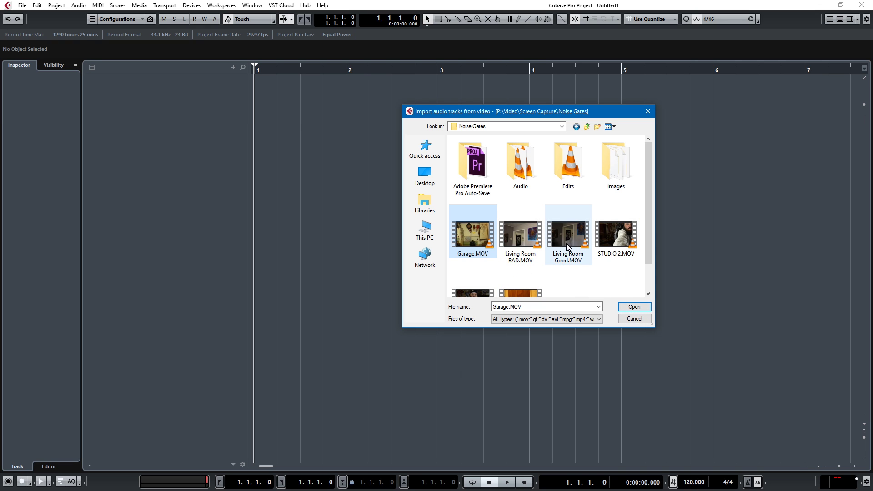
left_click(587, 248)
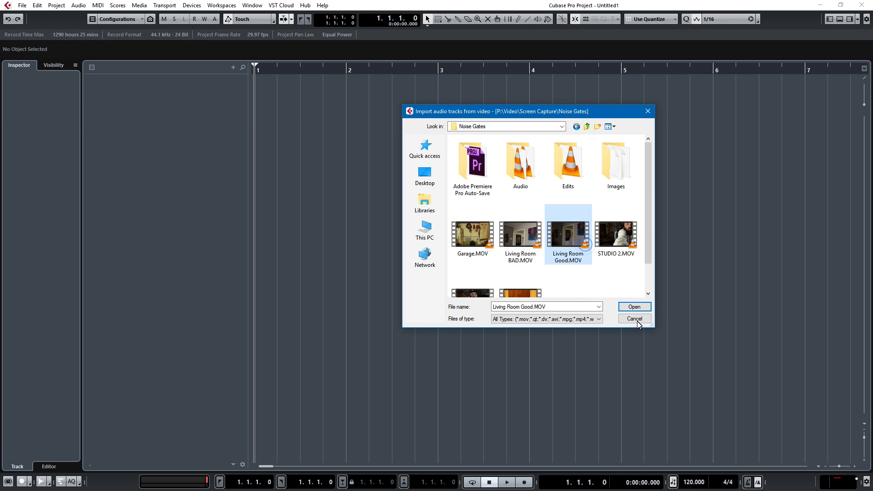
left_click(635, 307)
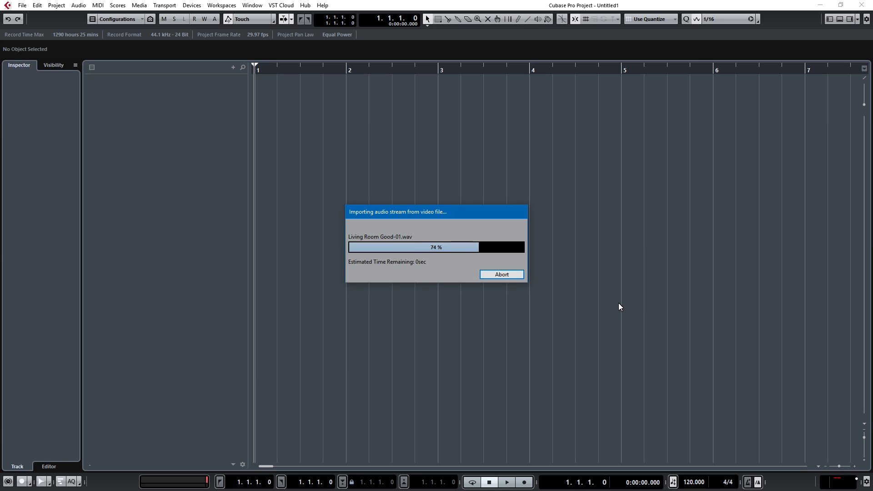
left_click(470, 295)
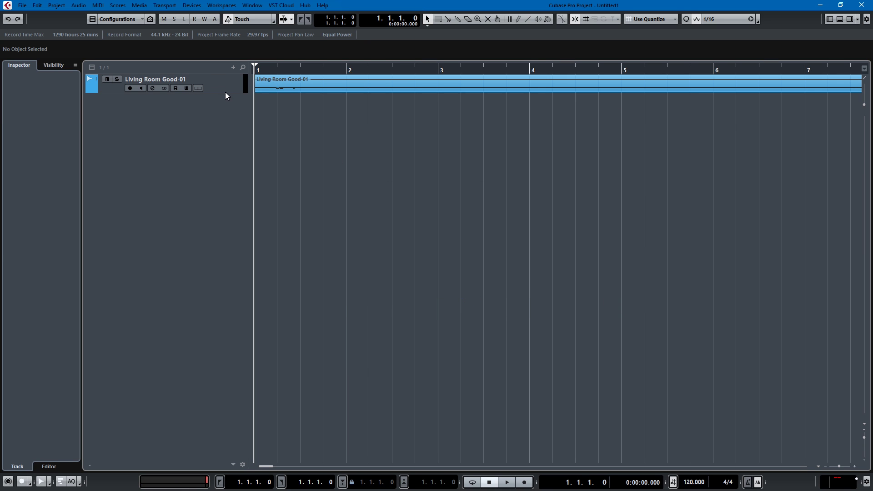
- Normalize the whole imported Living Room Good-01 clip to a maximum of -2.00 dB
left_click(228, 91)
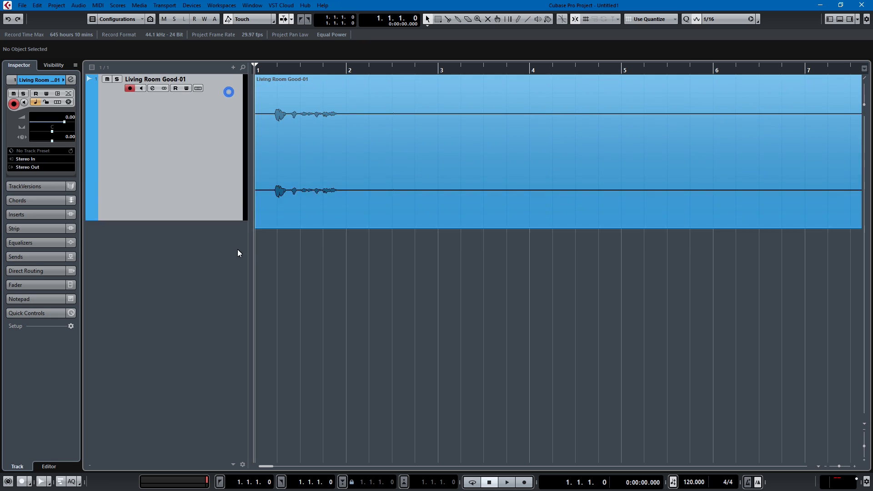
key("shift+f")
key("g")
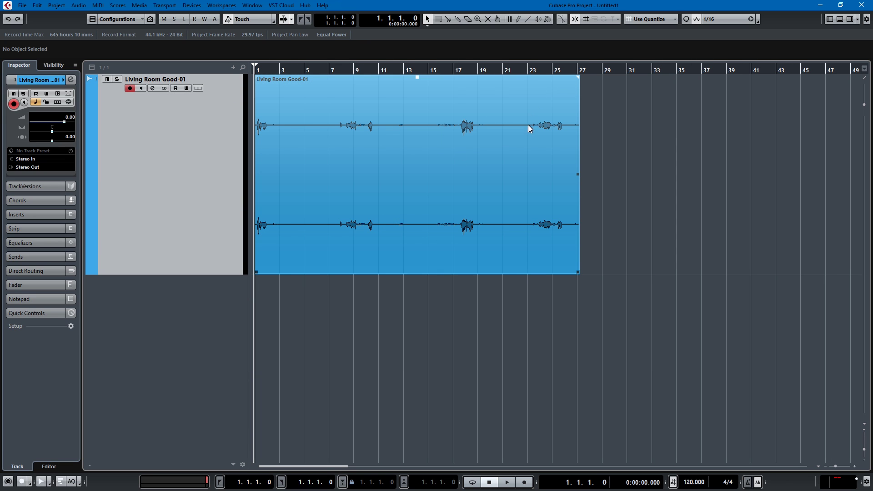
left_click(511, 69)
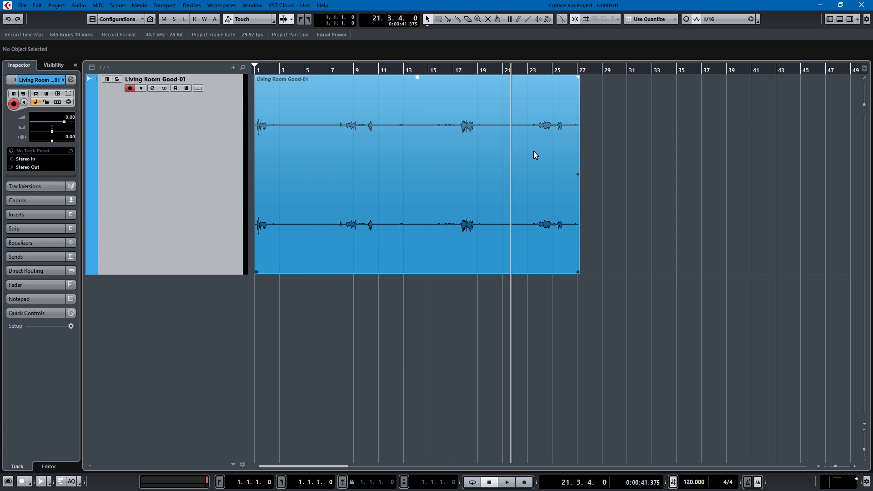
left_click(397, 168)
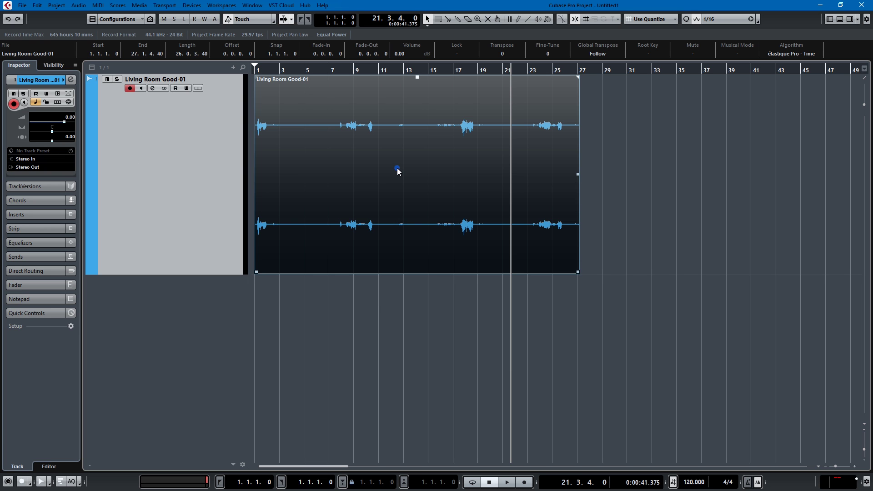
left_click(76, 5)
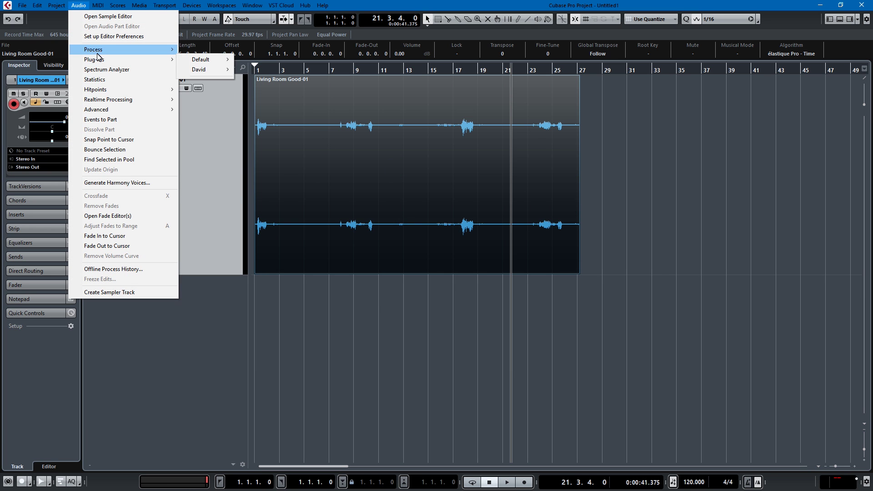
mouse_move(125, 48)
left_click(205, 110)
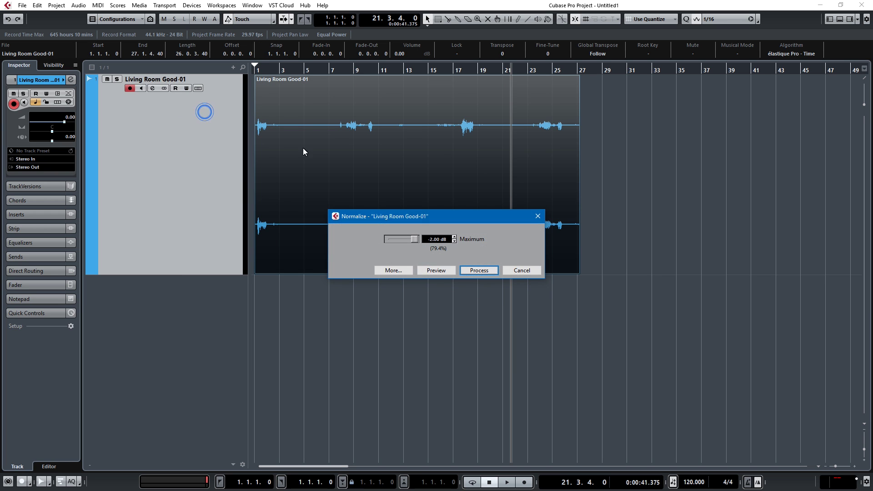
left_click(480, 271)
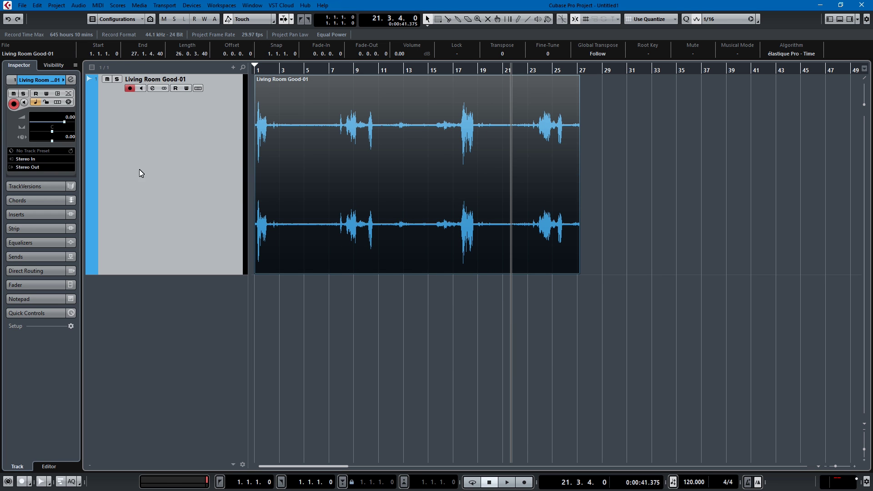
- Play the quiet passage around bar 21 of the normalized clip to listen to its background noise
key("space")
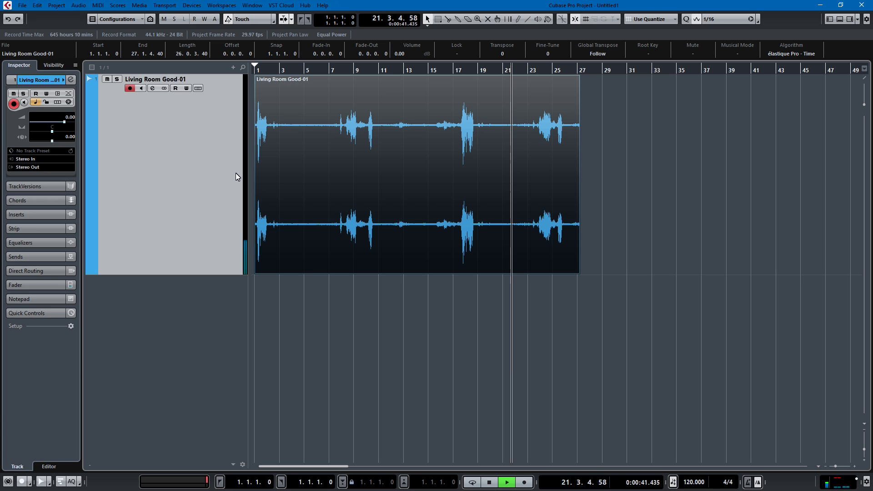
key("space")
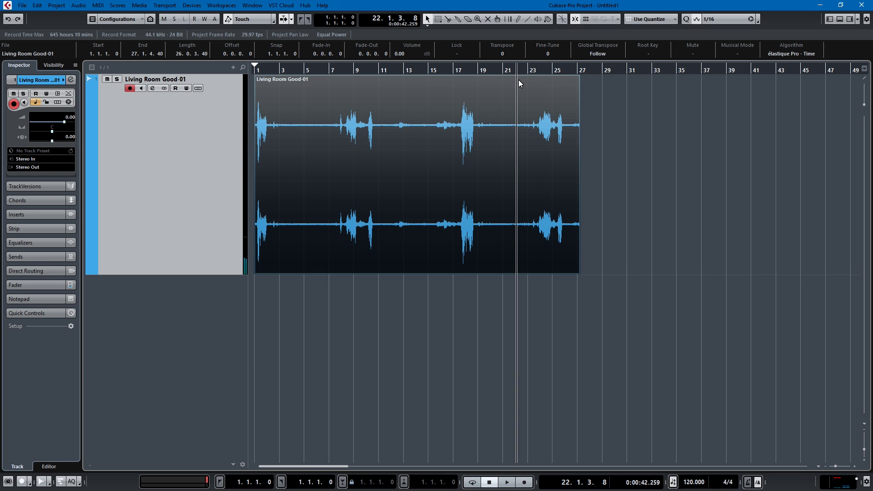
left_click(502, 71)
key("space")
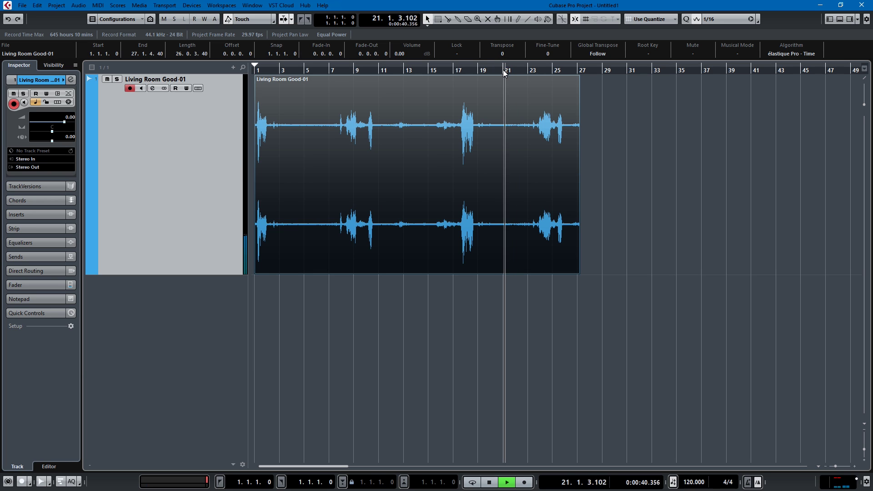
key("space")
left_click(255, 109)
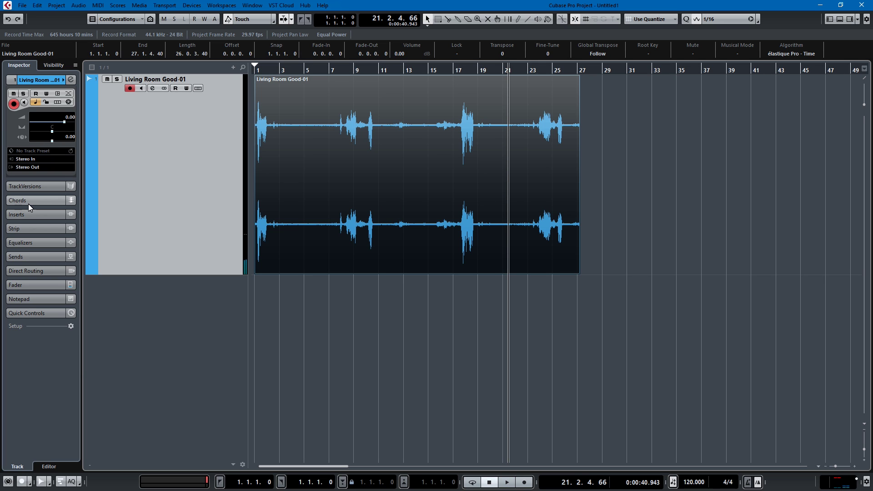
- Add the Dynamics Gate effect to the first insert slot of the Living Room Good-01 track
left_click(31, 214)
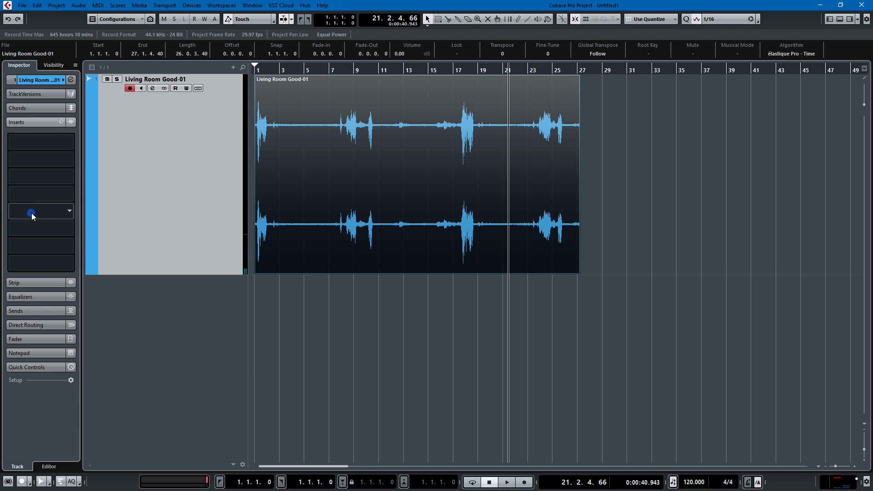
left_click(42, 142)
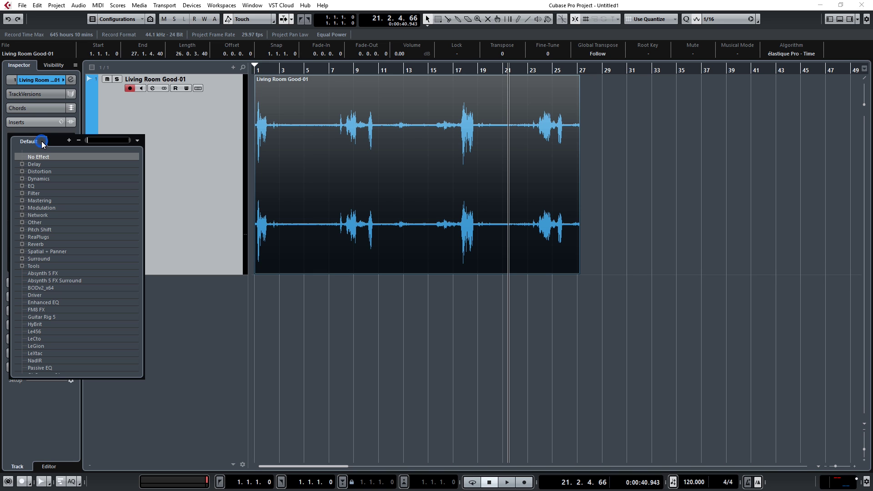
type("gat")
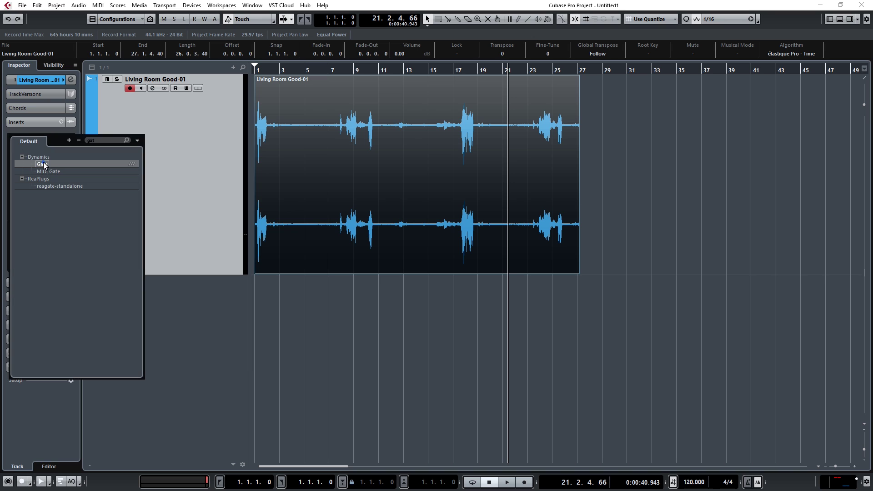
left_click(43, 164)
left_click(45, 146)
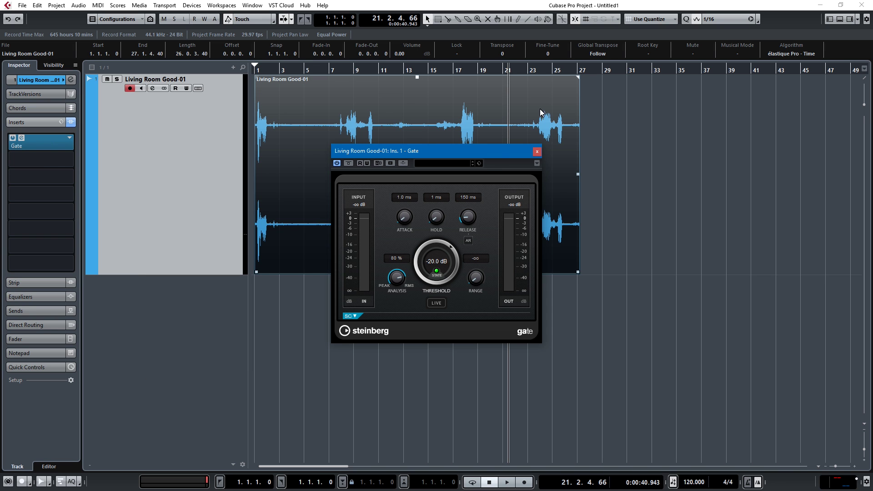
- Audition the clip through the Gate, move its window clear of the upper waveform, and lower the threshold to about -37.4 dB
key("space")
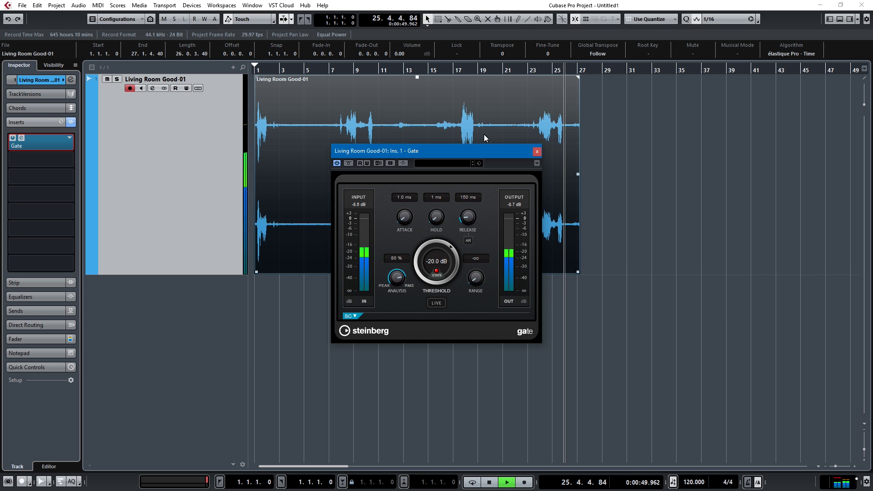
key("space")
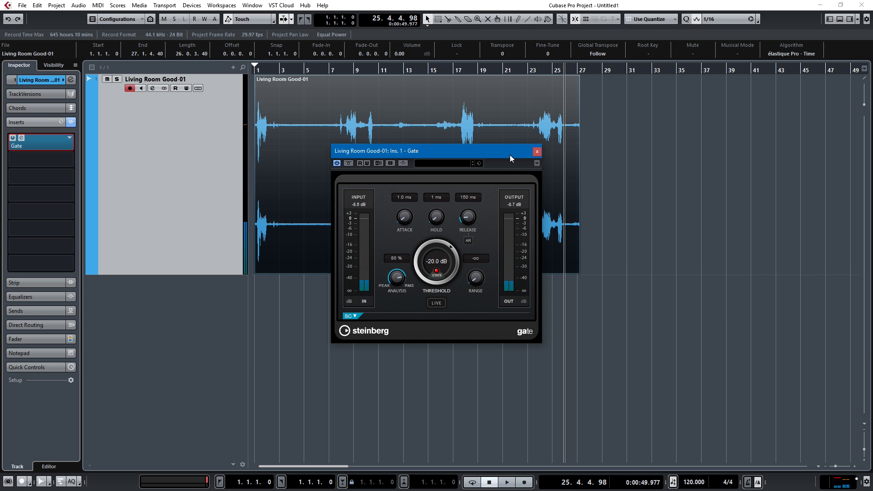
left_click_drag(509, 154, 482, 194)
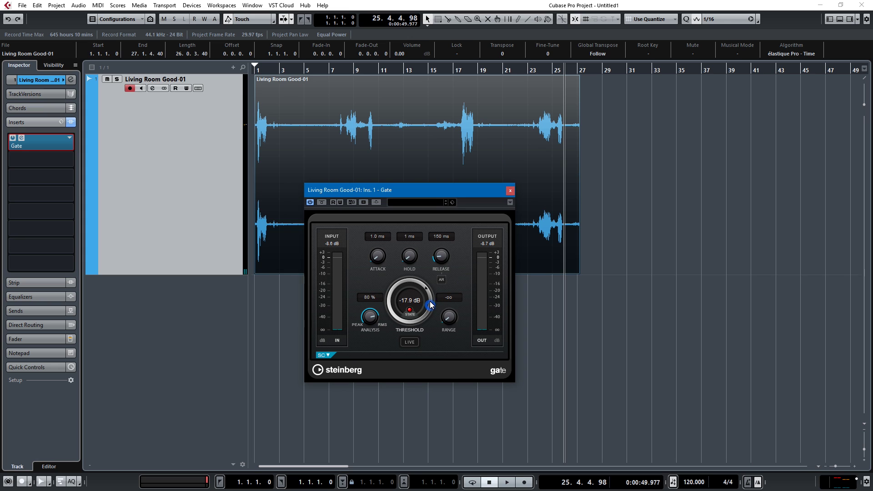
left_click_drag(430, 304, 427, 332)
- Play the clip from about bar 22 to hear how the gate treats the background noise and speech
left_click(520, 68)
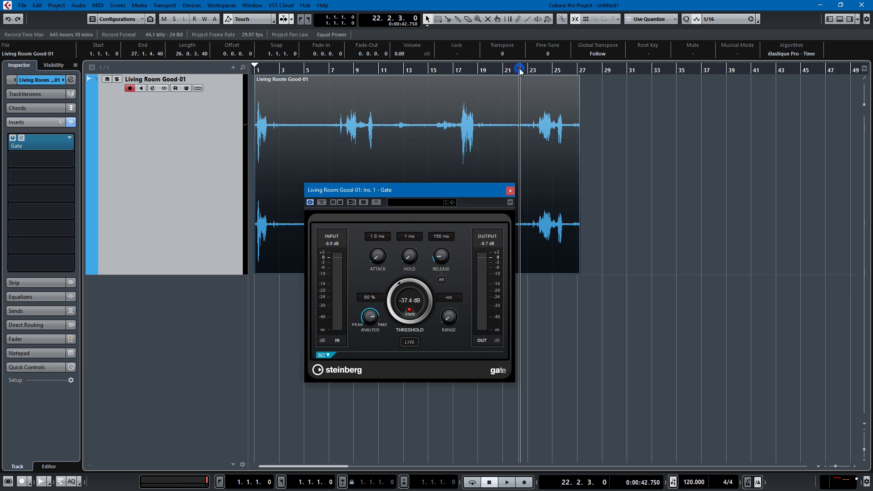
left_click(514, 78)
key("space")
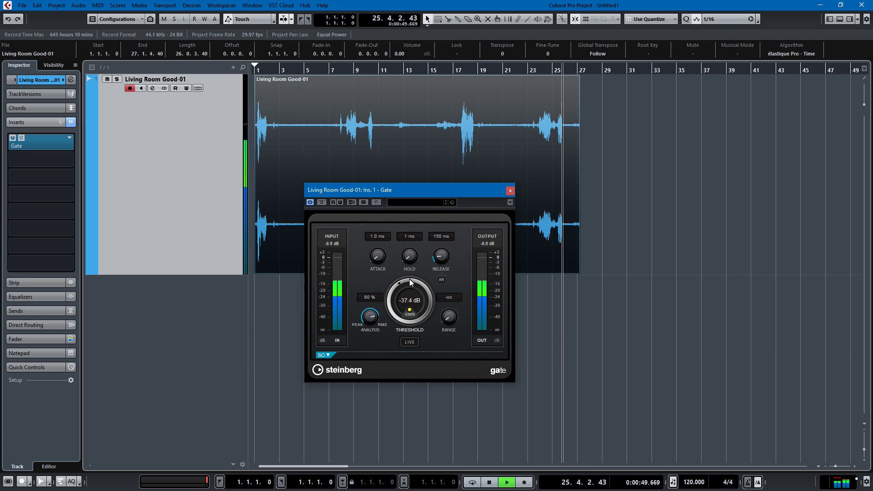
key("space")
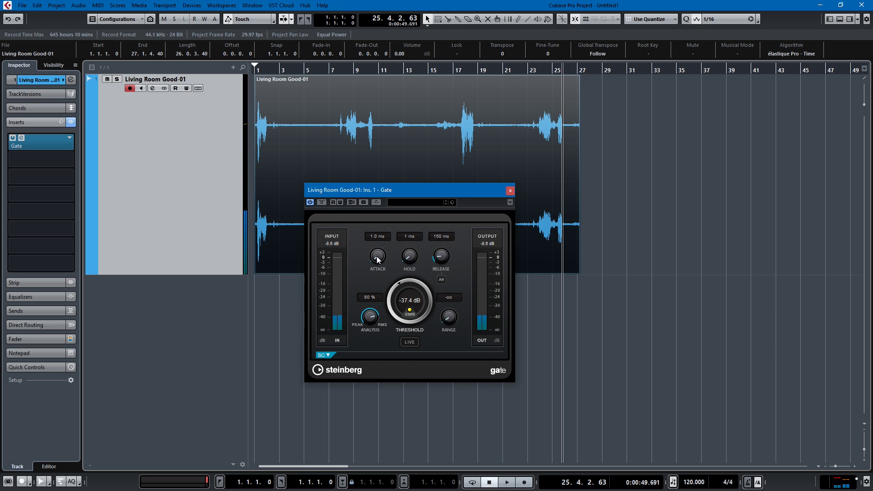
- Enable the Gate's auto release and set its attack to 86.0 ms
left_click(441, 279)
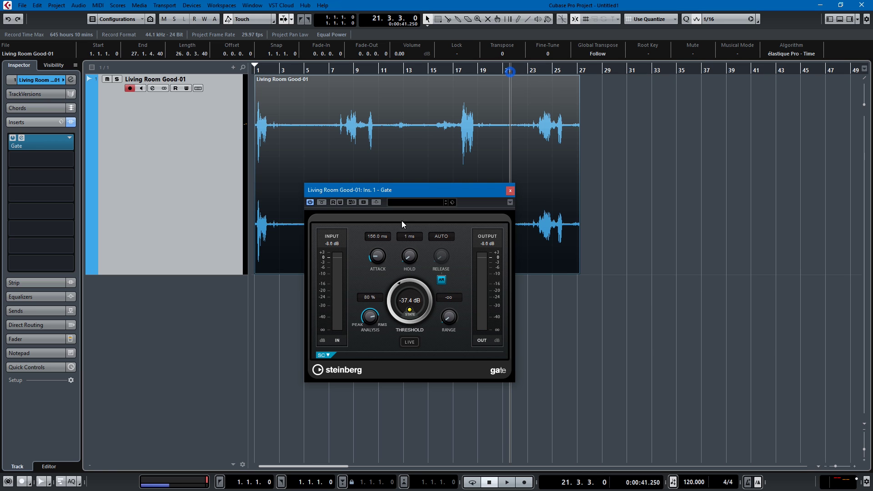
left_click_drag(377, 255, 382, 260)
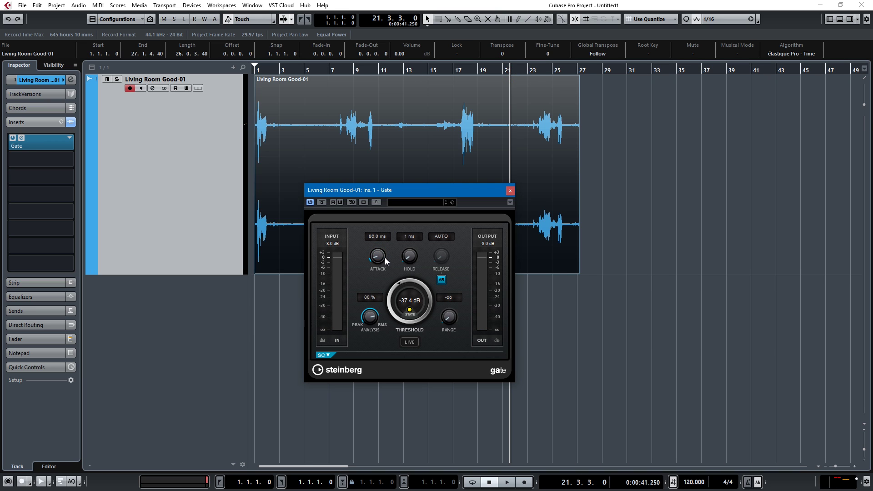
- Play the clip from about bar 21 and lower the Gate threshold to about -40.7 dB during playback
key("space")
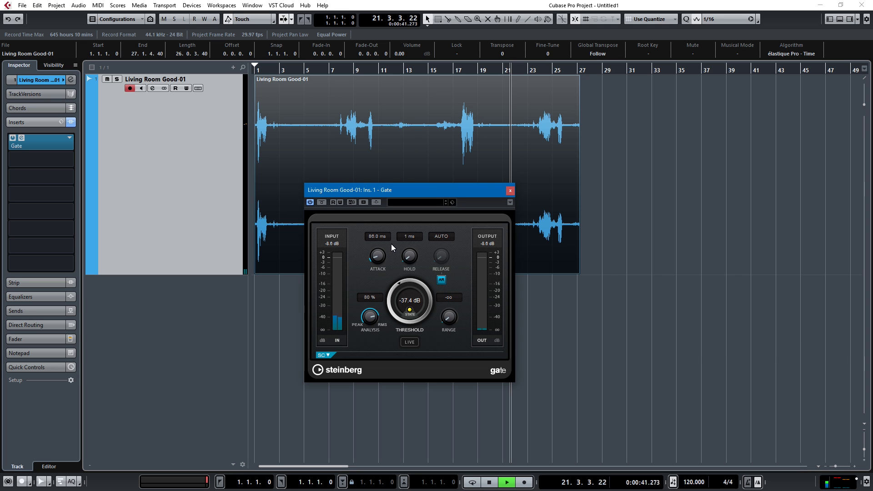
left_click_drag(389, 289, 392, 298)
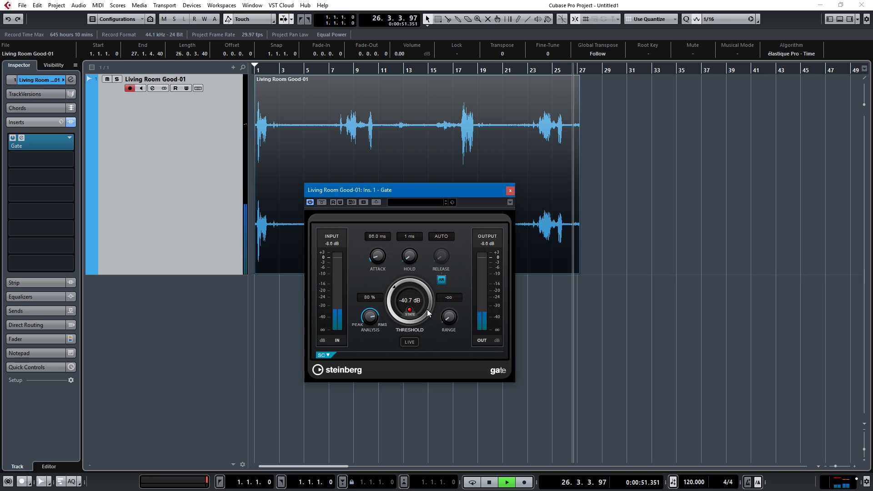
key("space")
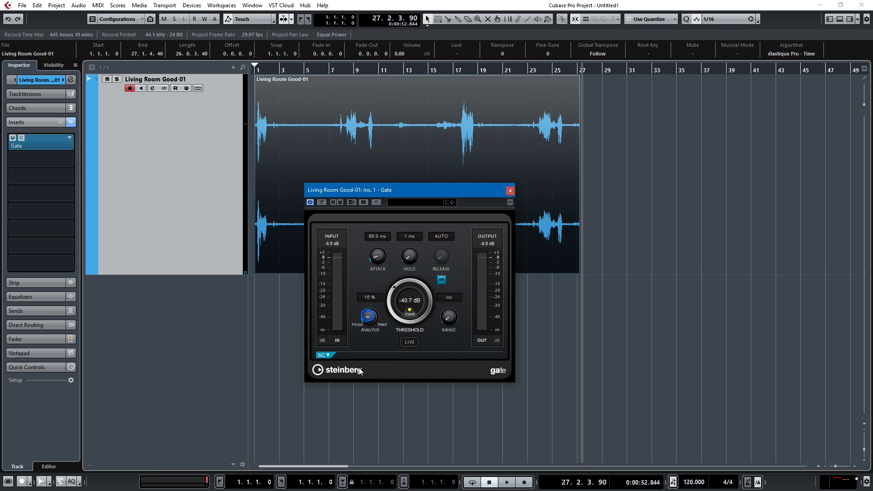
- Return the Gate's Analysis to 80 % and lower the threshold to about -42.5 dB while replaying from about bar 21
left_click_drag(363, 312, 362, 310)
left_click(508, 69)
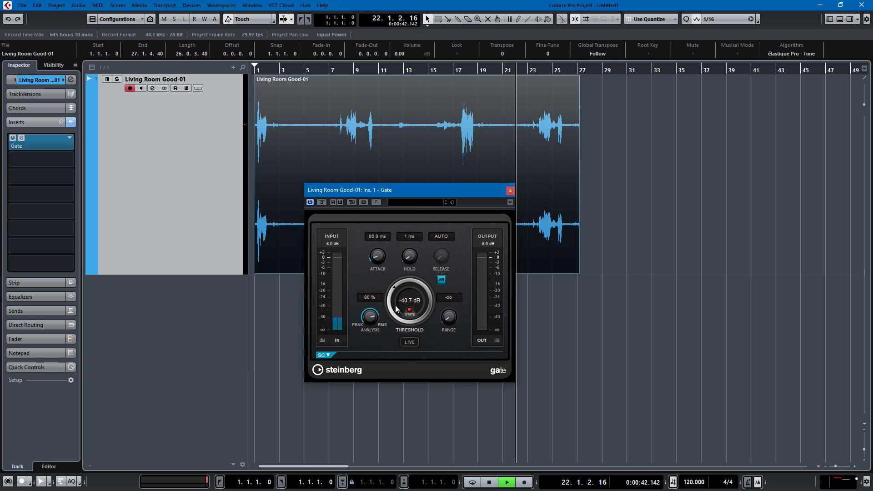
left_click_drag(394, 306, 396, 311)
key("space")
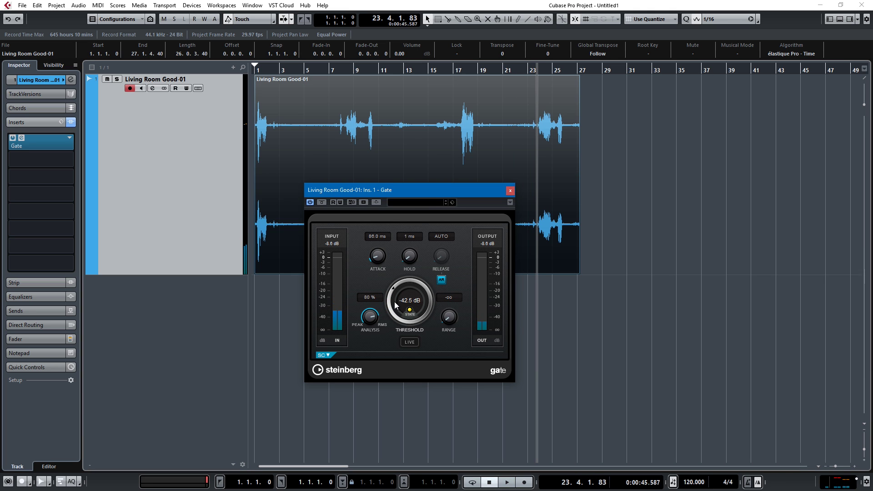
- Fine-tune the Gate threshold to -45.8 dB while replaying the clip from about bar 21 to its end
left_click(513, 73)
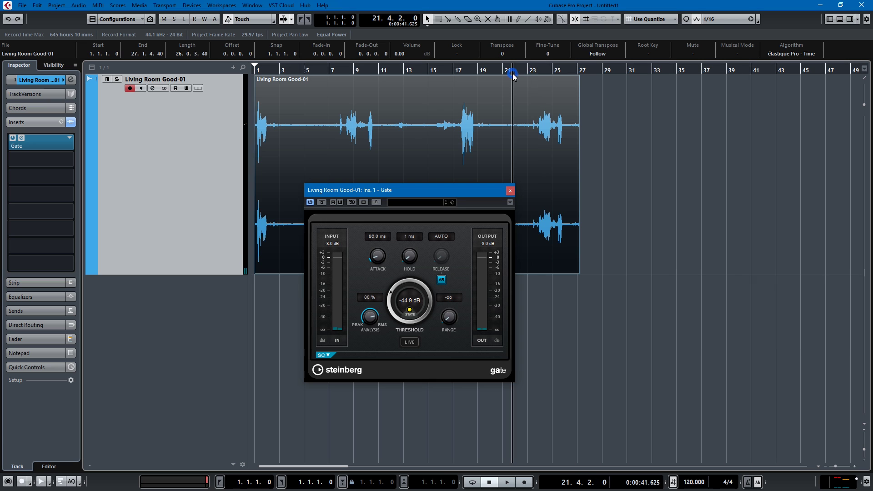
key("space")
left_click_drag(408, 286, 399, 289)
key("space")
left_click(504, 73)
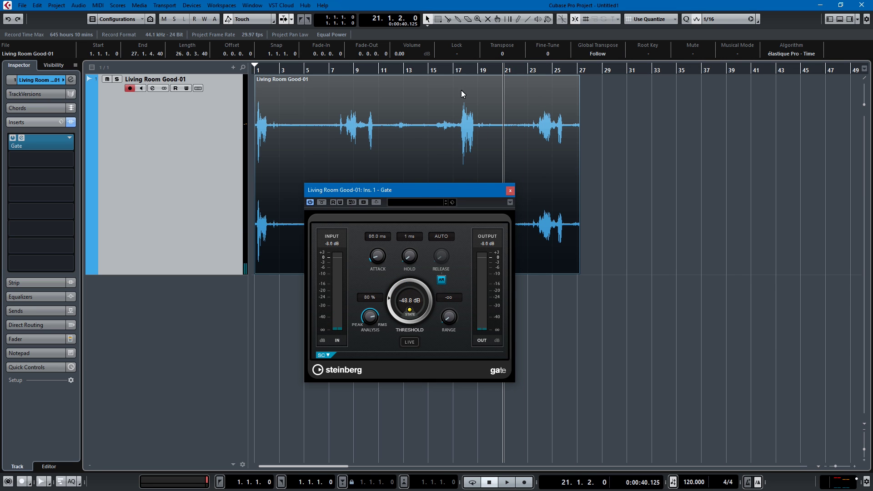
left_click_drag(399, 281, 399, 282)
key("space")
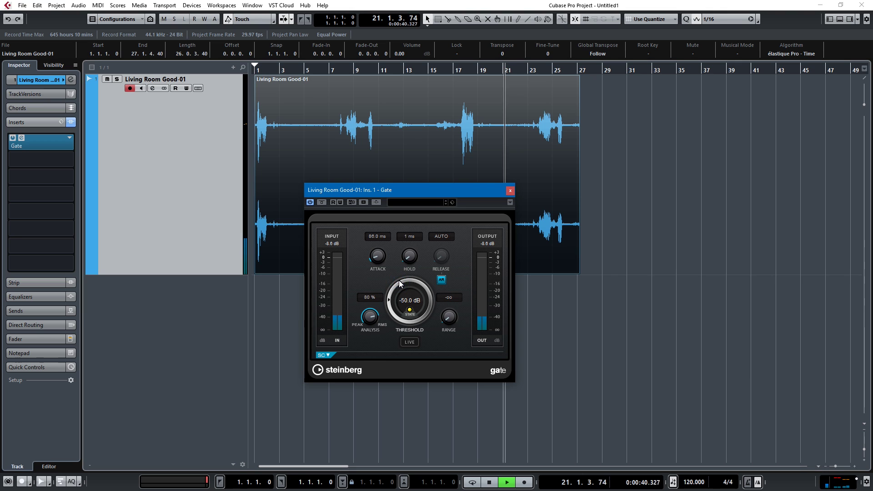
key("space")
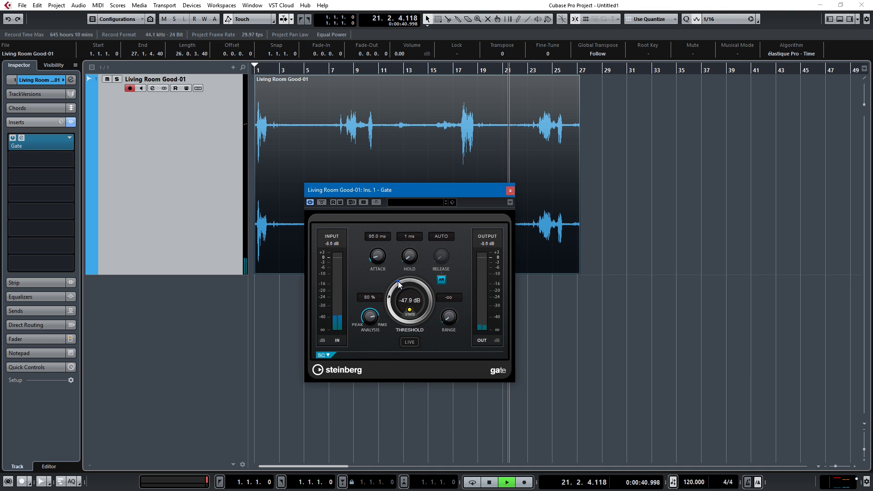
left_click_drag(397, 281, 400, 279)
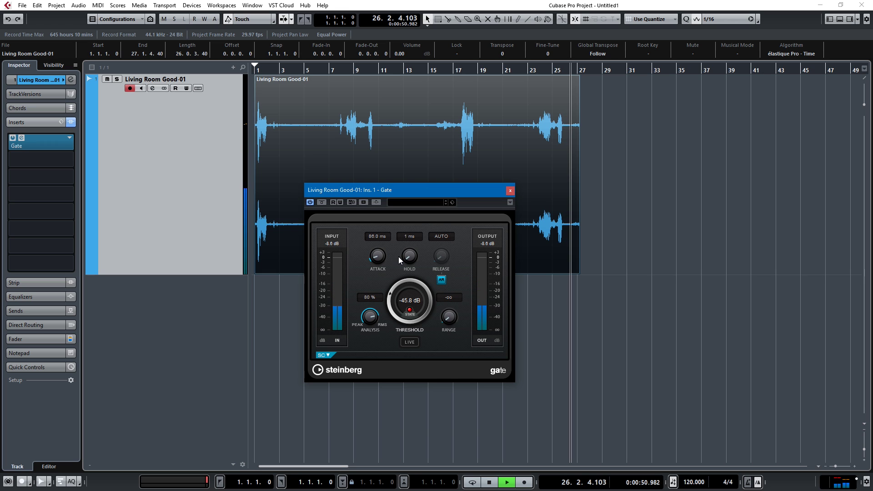
key("space")
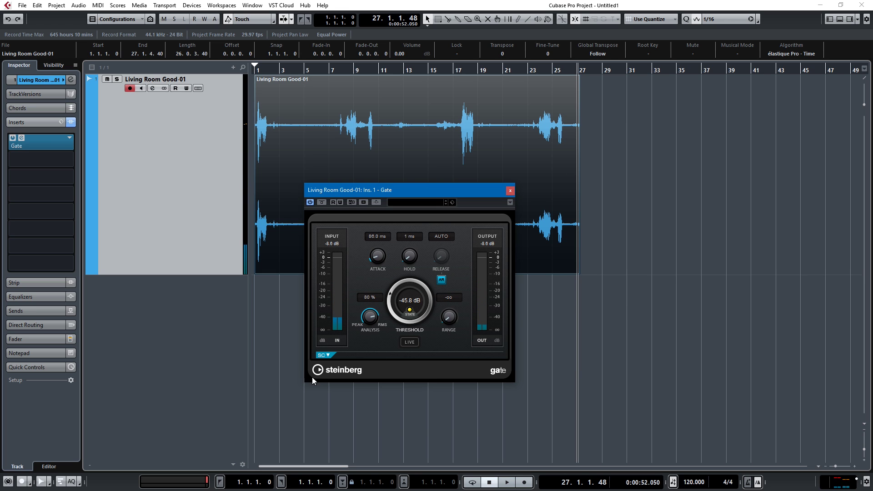
- Expand the Gate's side-chain section and move the plug-in window clear of the audio clip
left_click(328, 356)
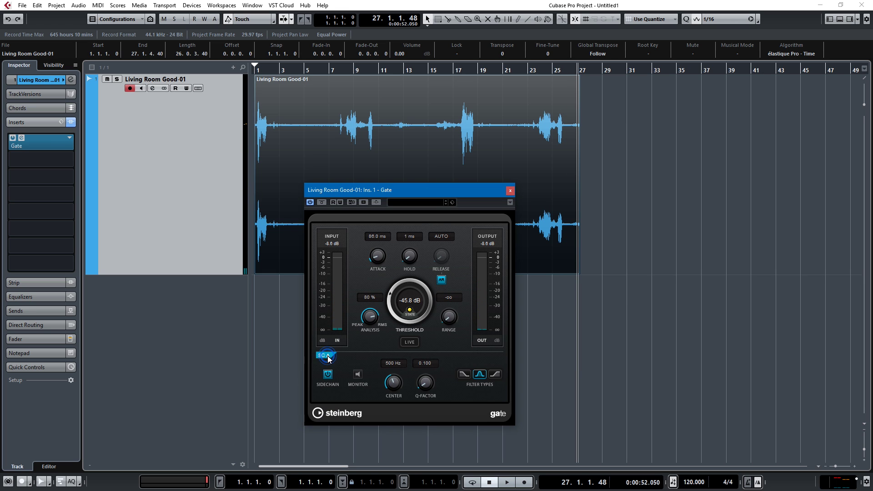
left_click_drag(465, 188, 745, 154)
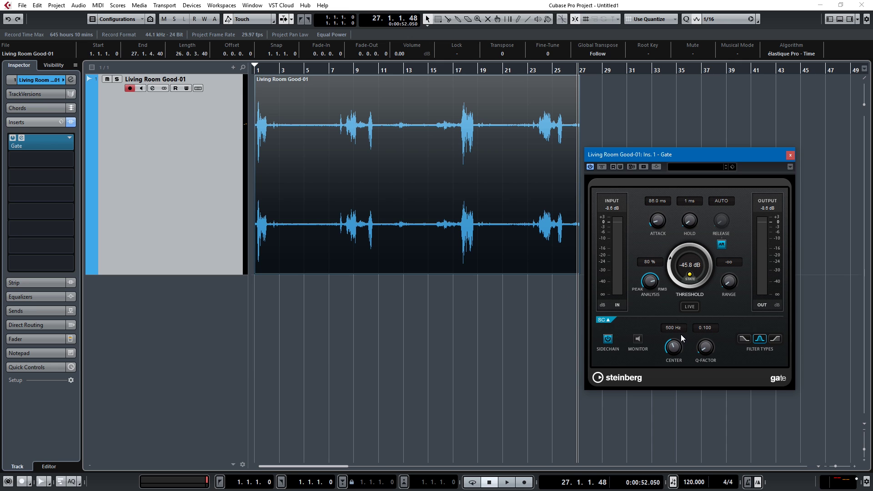
- Find StudioEQ by searching for "eq", load it in the second insert slot and open its window
left_click(35, 163)
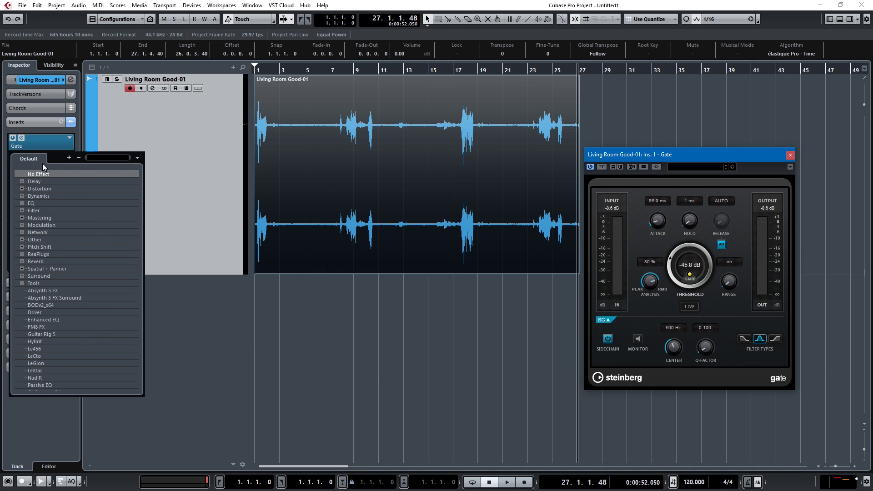
type("eq")
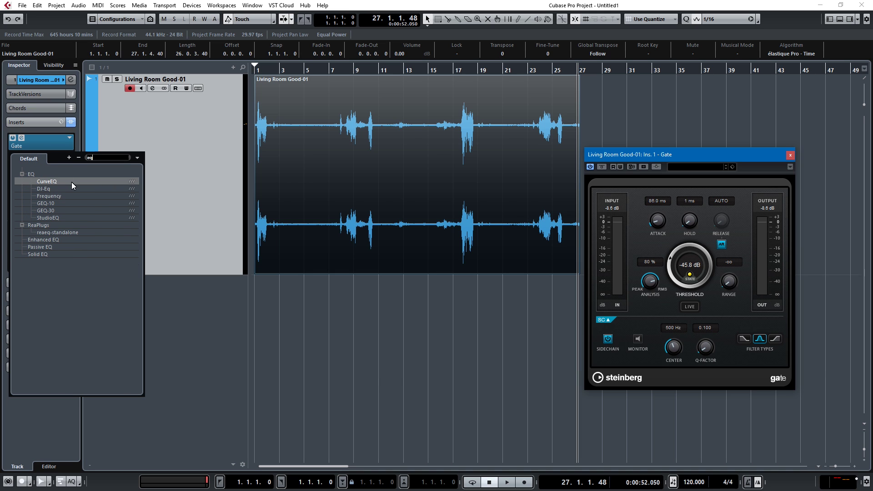
left_click(52, 218)
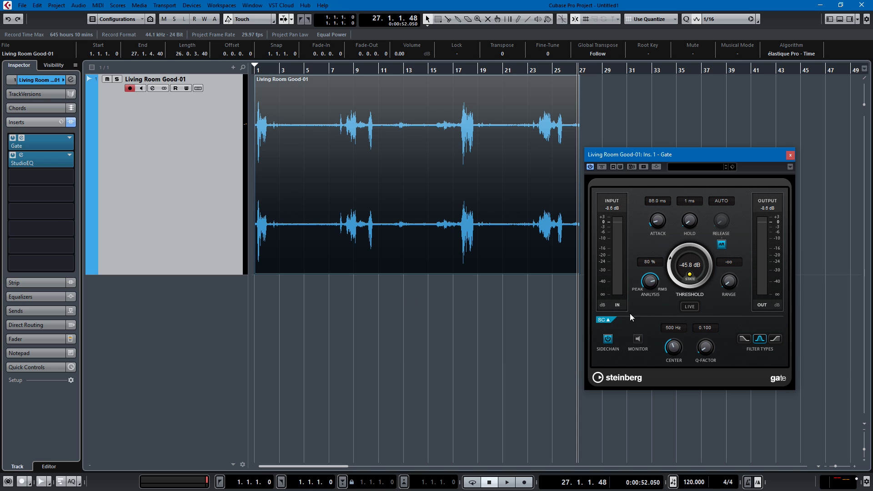
left_click(34, 162)
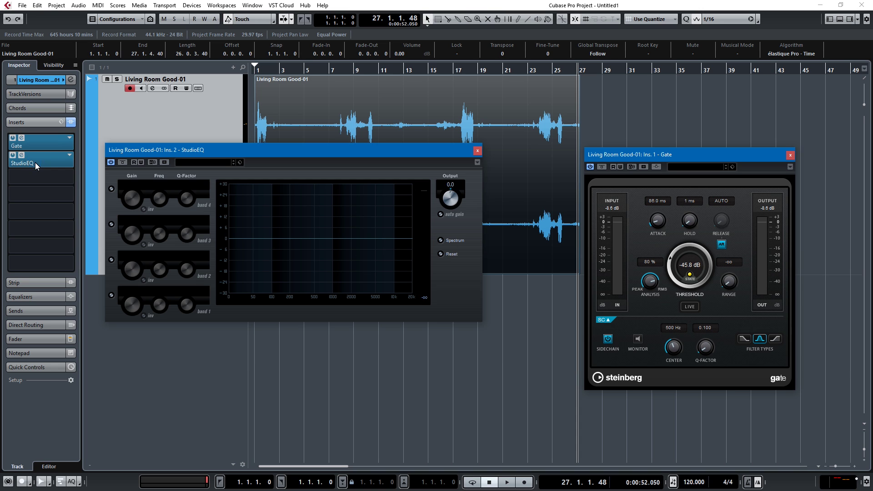
- Bypass the Gate, enable StudioEQ's spectrum display and play from about bar 21 to examine the background noise frequencies
left_click(12, 138)
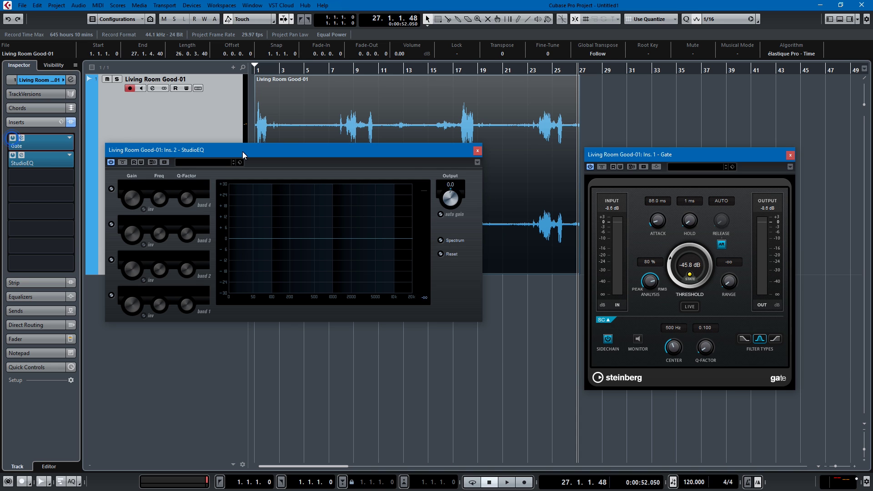
left_click(602, 168)
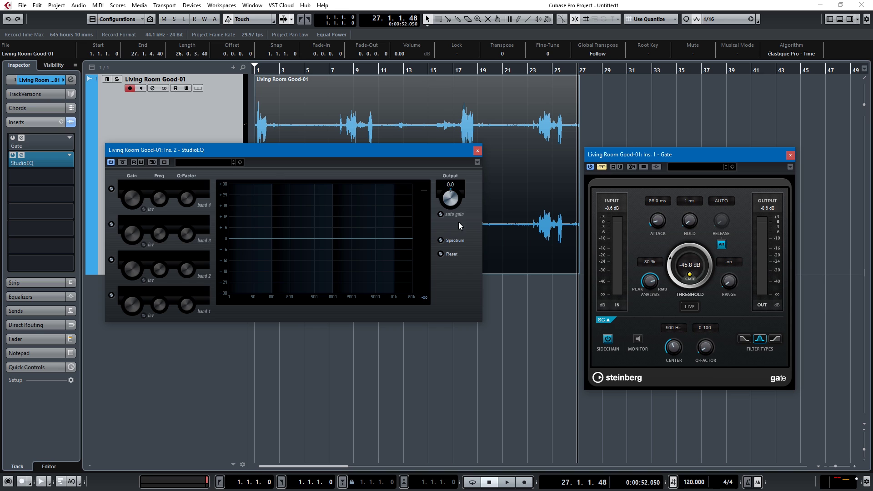
left_click(441, 240)
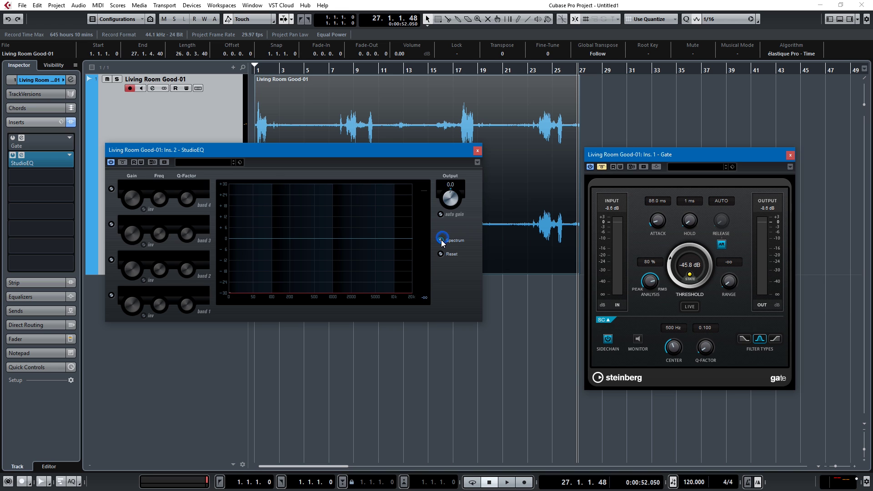
left_click(508, 72)
key("space")
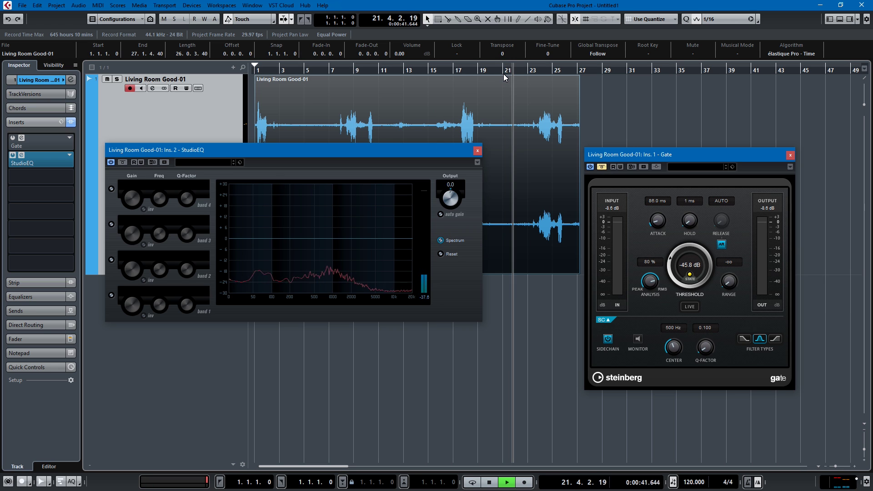
key("space")
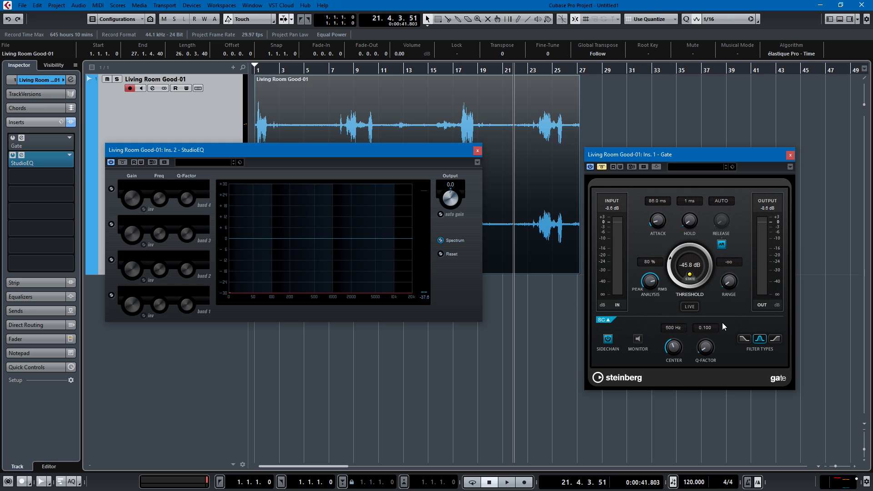
- Enable StudioEQ band 2 at 500 Hz with a Q of 0.5, and pull its point down to -8.4 dB at 580.6 Hz
left_click(112, 259)
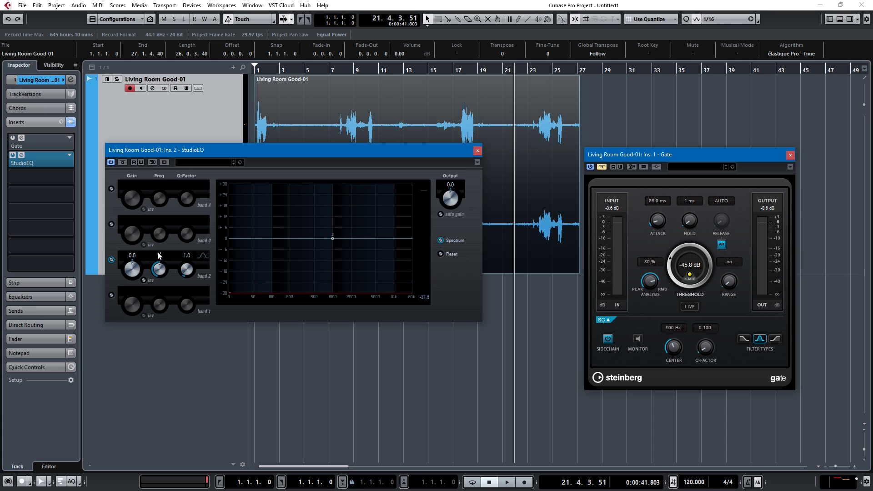
type("50")
type(".1")
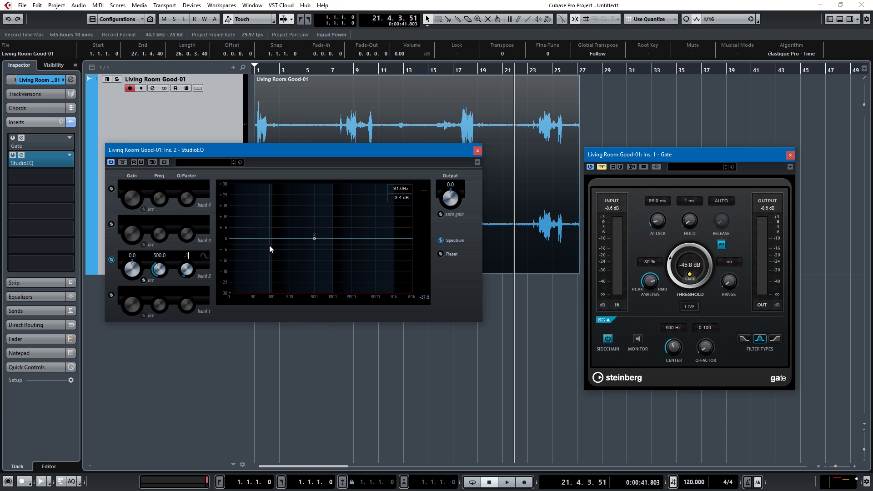
key("Return")
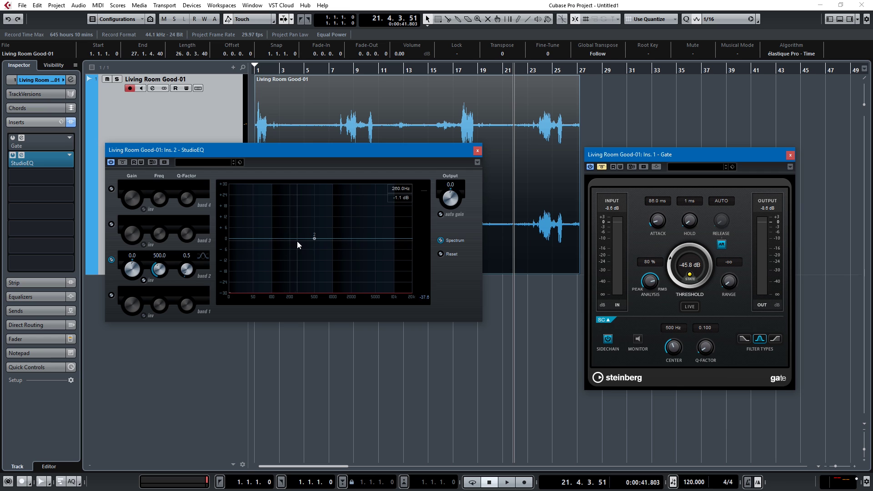
left_click_drag(314, 239, 318, 255)
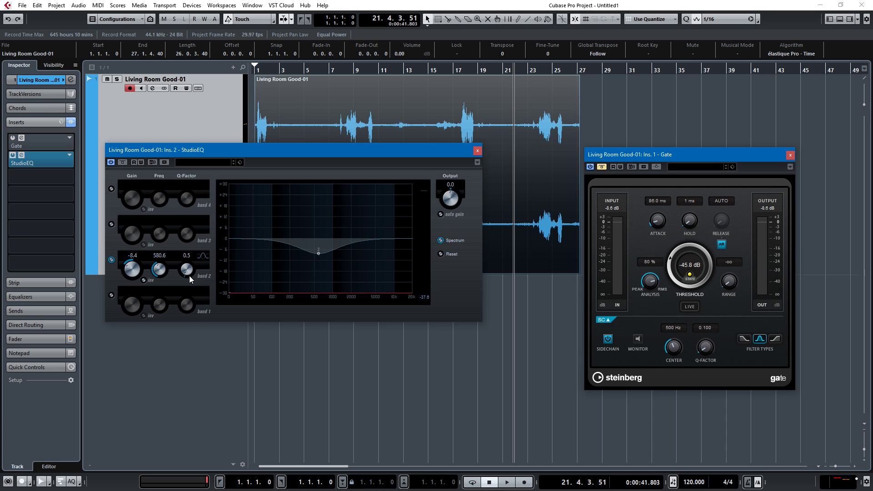
left_click_drag(190, 276, 156, 426)
- Raise the Gate's side-chain center frequency to about 895 Hz and switch the side-chain filter off
left_click_drag(669, 342, 668, 349)
left_click(607, 341)
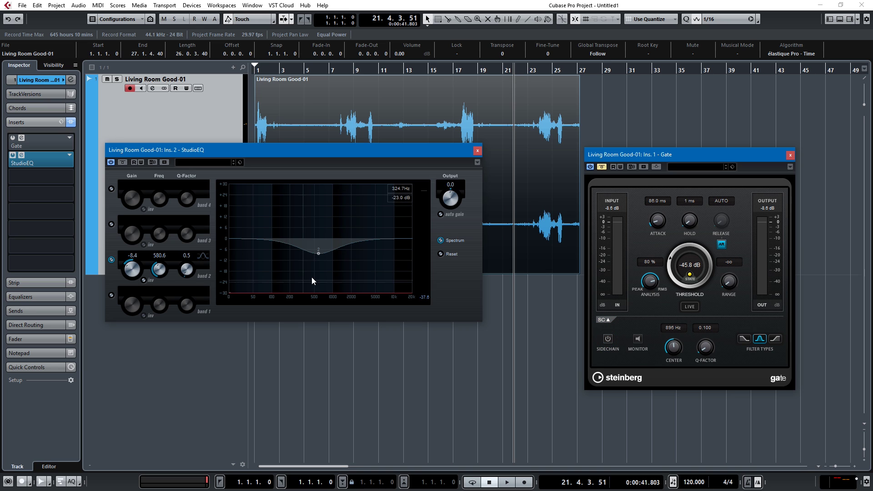
- Disable StudioEQ band 2 and play the clip from about bar 20 to examine the low-frequency noise in the spectrum
left_click(112, 260)
left_click(498, 72)
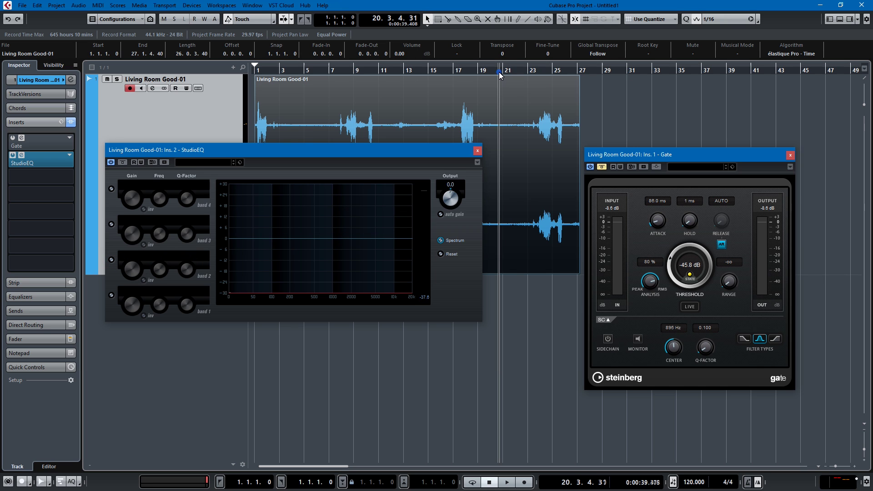
key("space")
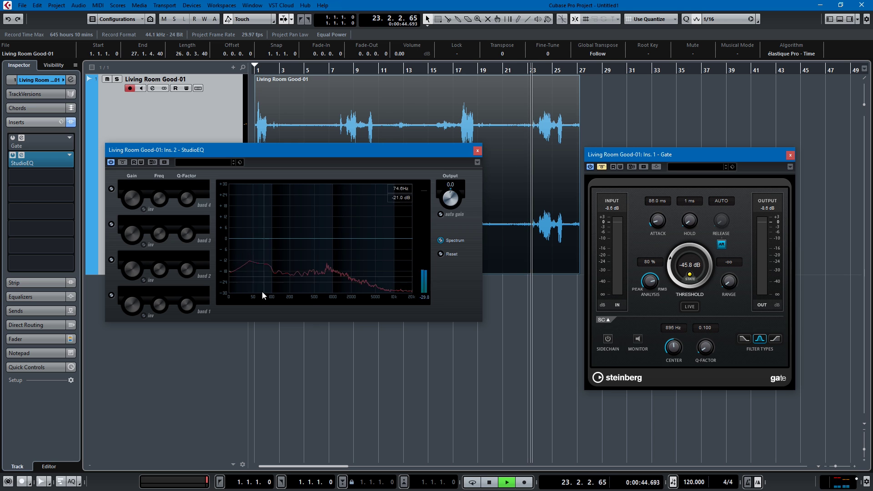
key("space")
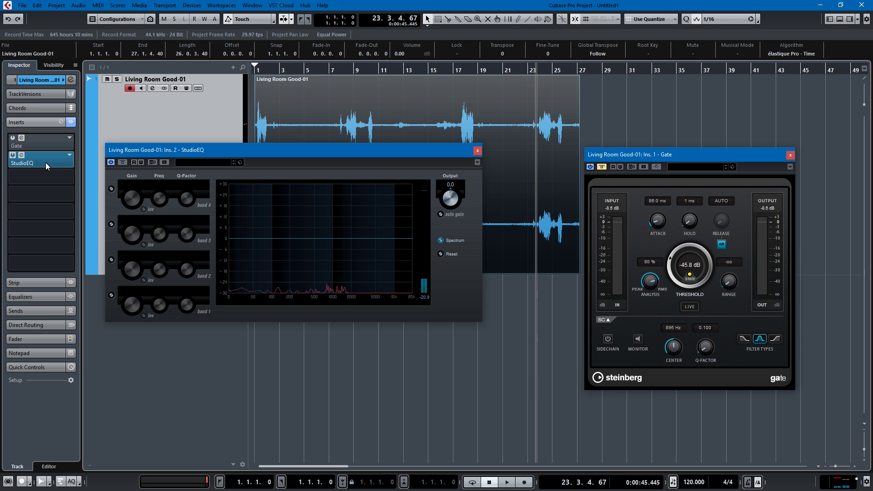
- Close the StudioEQ window and show the track's built-in channel equalizer settings
left_click(27, 284)
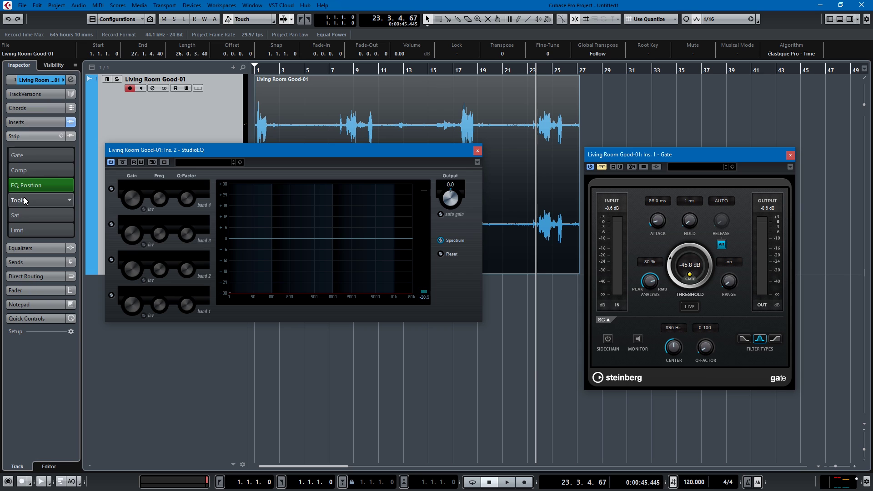
left_click(31, 185)
left_click(476, 153)
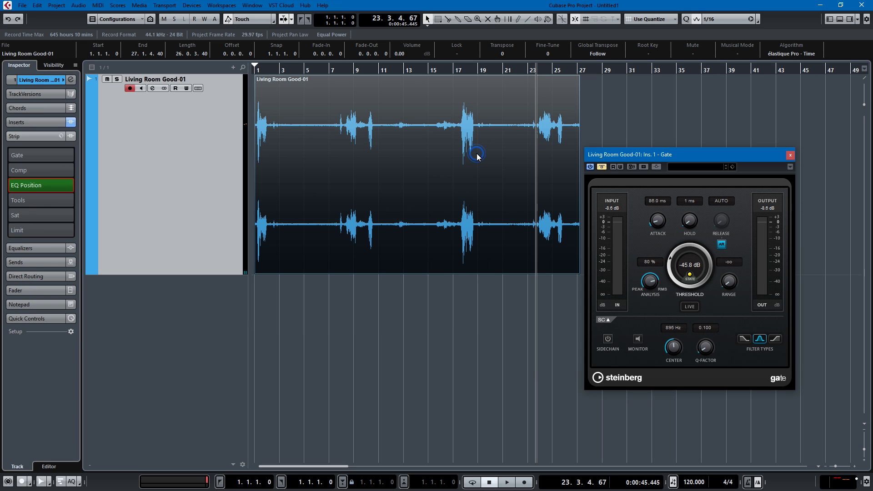
left_click(37, 137)
left_click(34, 150)
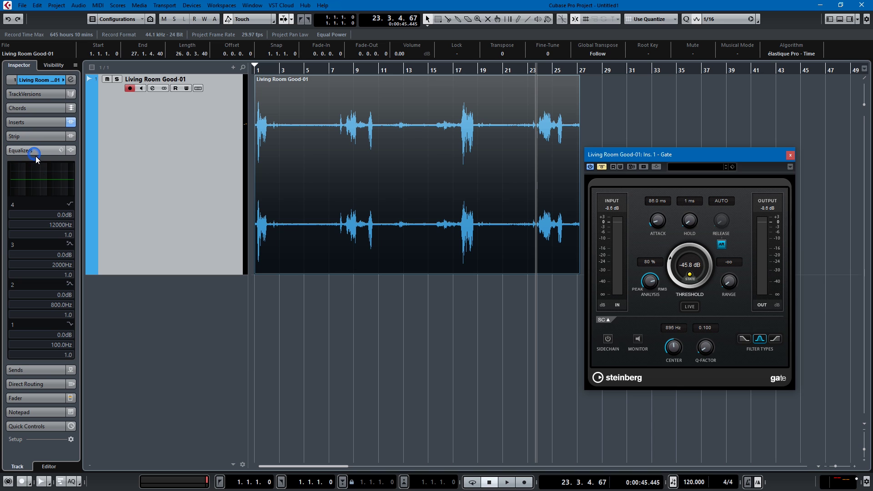
- Set channel EQ band 1 to the High Pass II filter and activate the band at 100 Hz
left_click(70, 324)
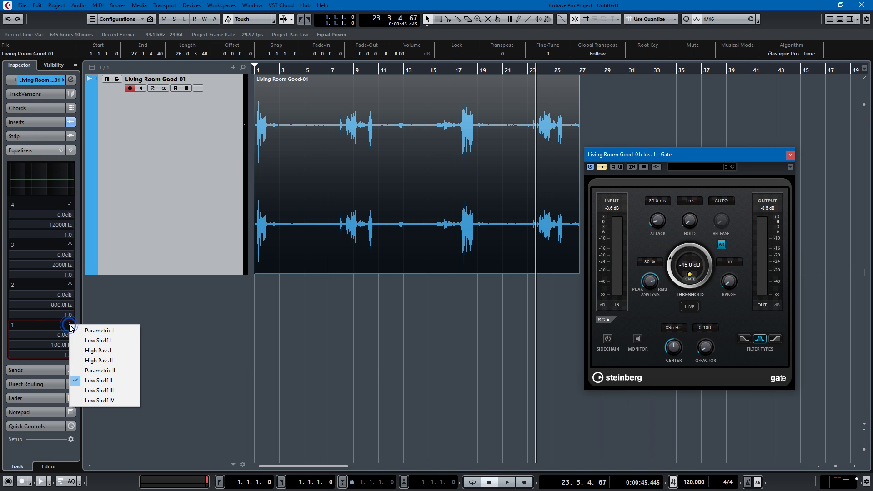
left_click(99, 361)
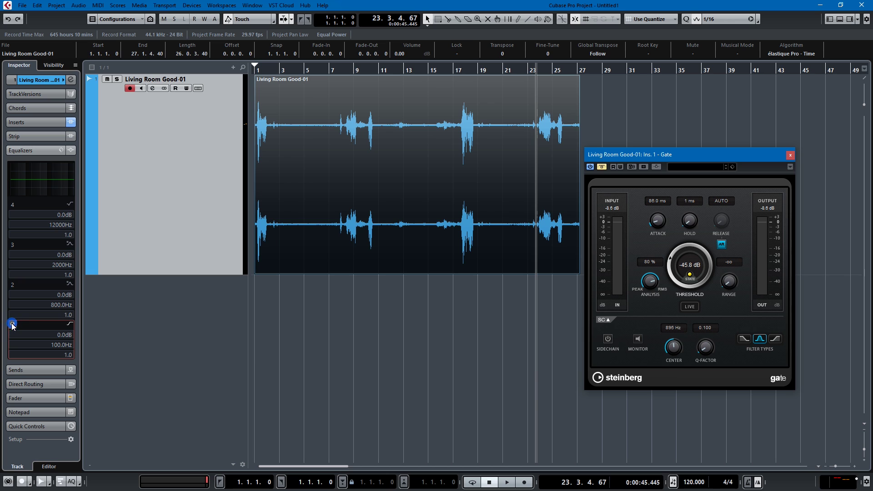
left_click(13, 325)
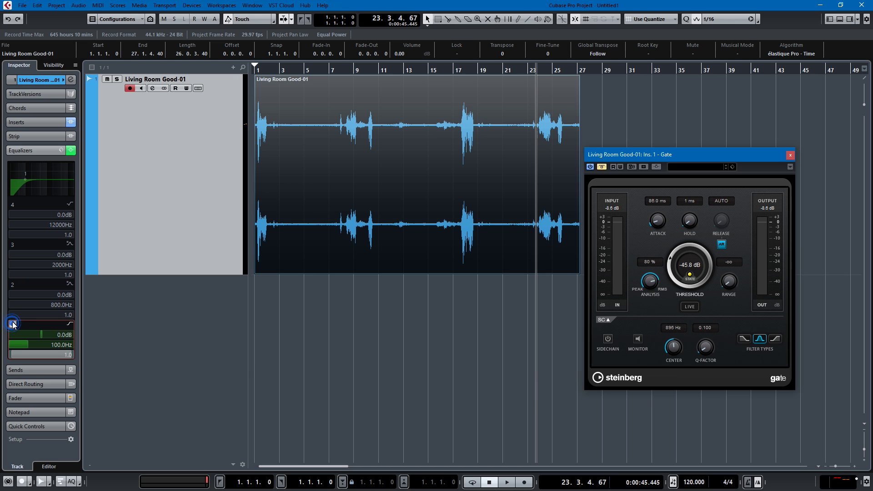
- Play the clip from about bar 21 to hear the high-pass filter with the Gate bypassed
left_click(509, 72)
key("space")
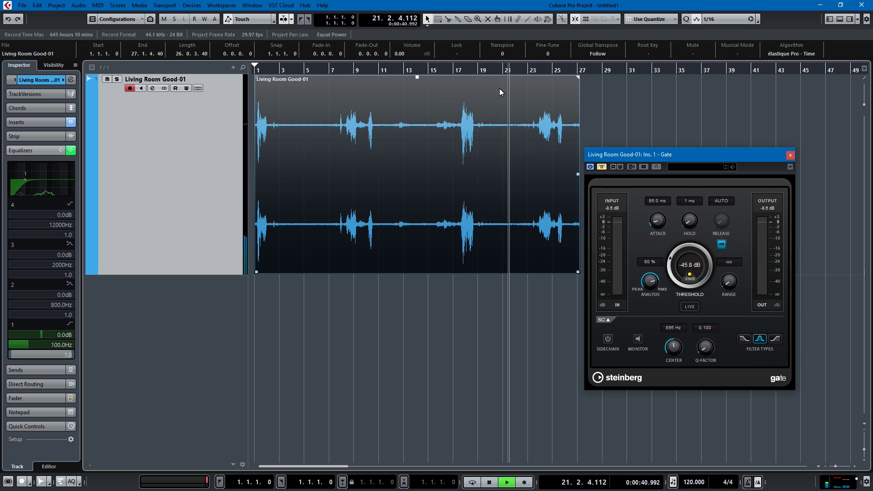
key("space")
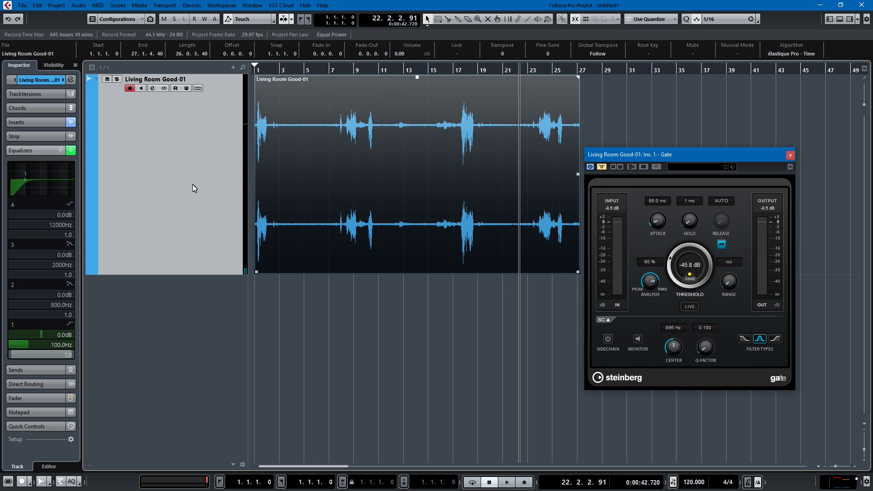
- Reactivate the Gate and play the clip from about bar 20 to hear it combined with the high-pass filter
left_click(602, 167)
key("space")
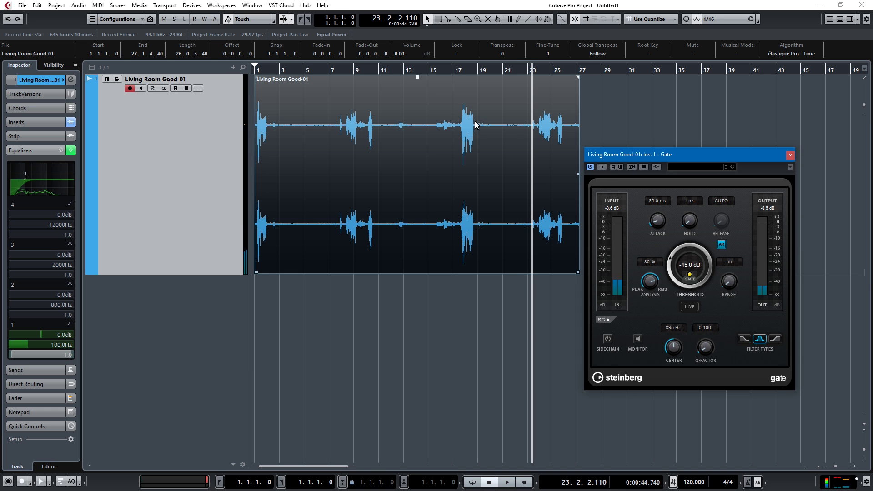
key("space")
left_click(497, 70)
key("space")
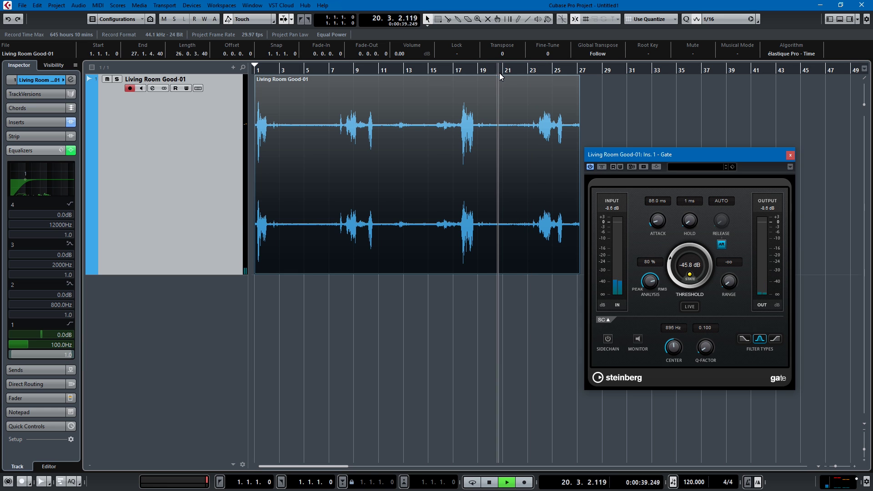
left_click(502, 78)
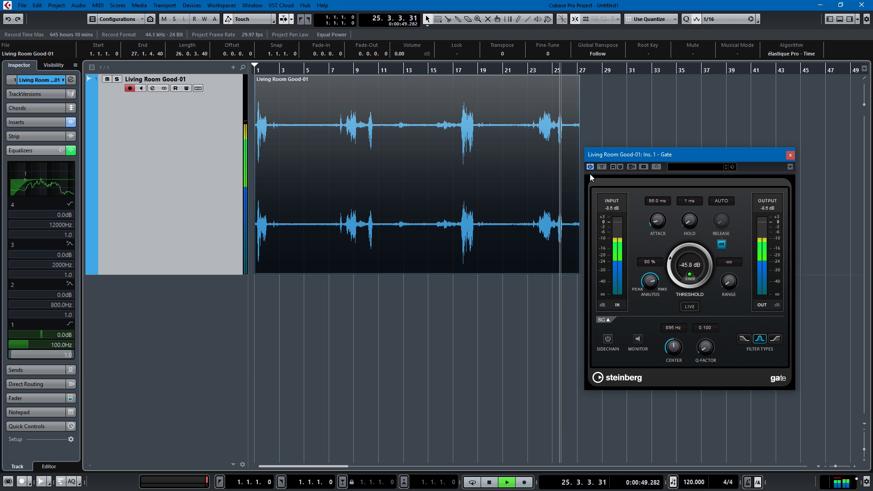
key("space")
left_click(579, 187)
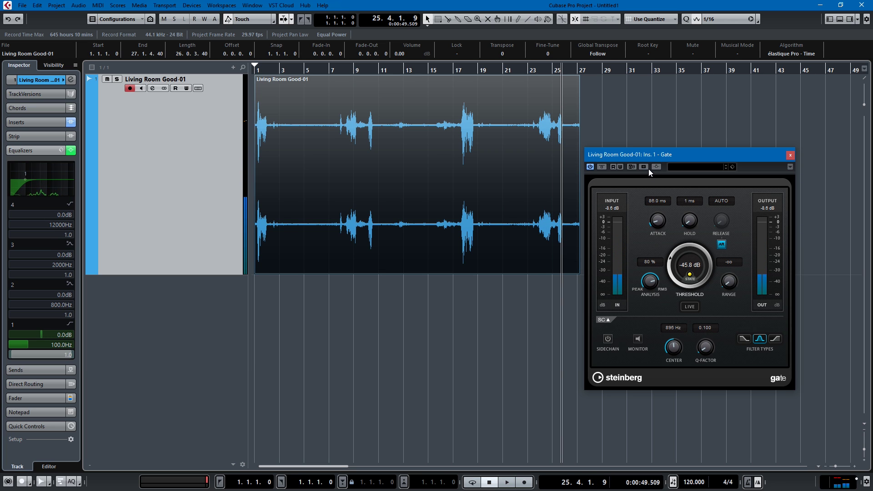
- Bypass the Gate again and switch off channel EQ band 1
left_click(603, 166)
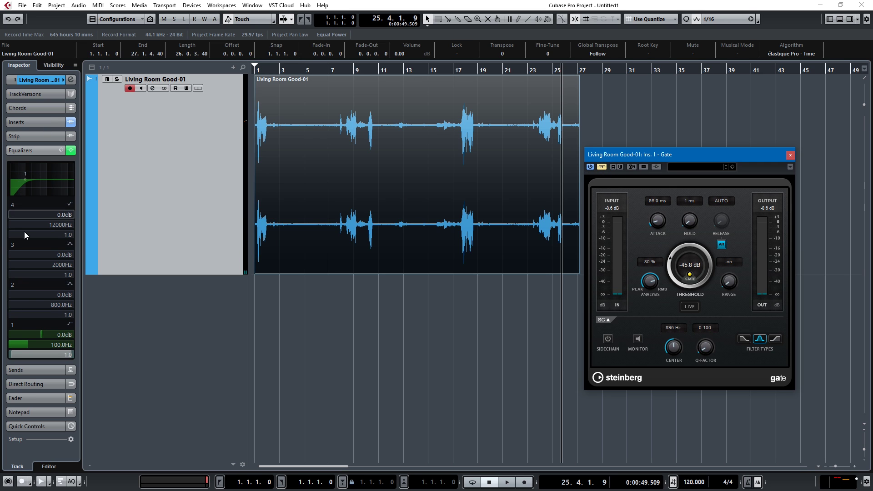
left_click(12, 326)
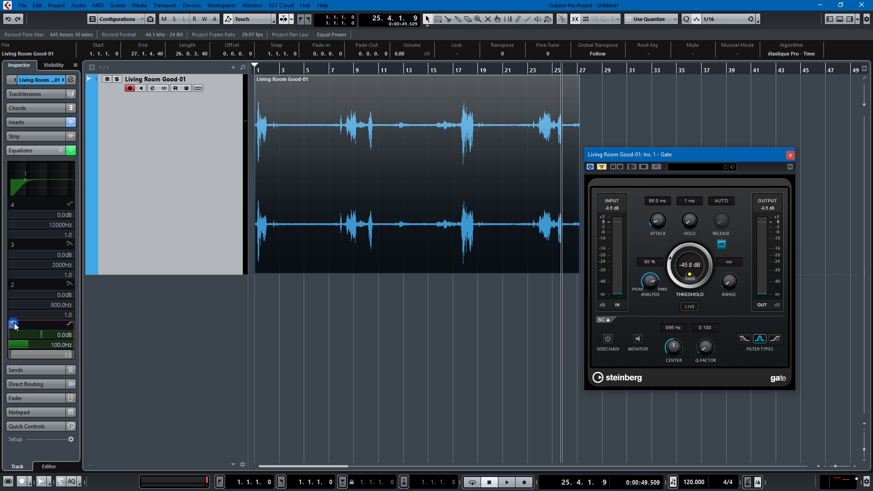
left_click(14, 327)
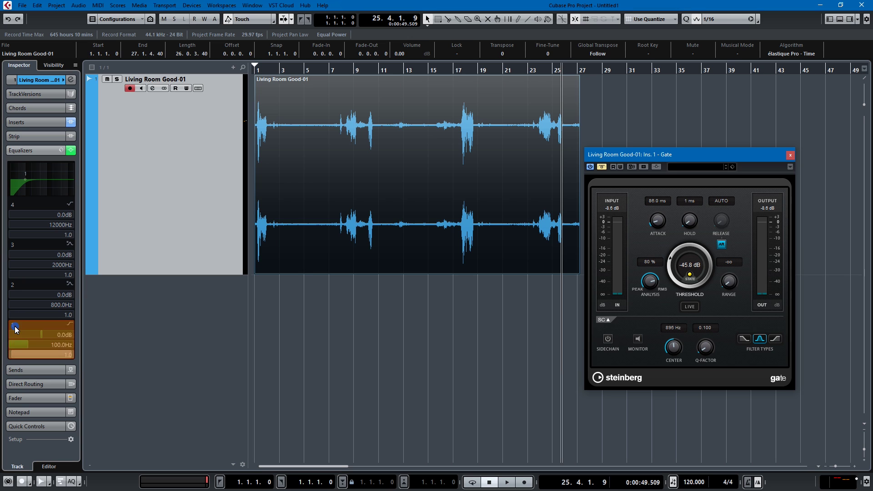
left_click(13, 326)
left_click(12, 324)
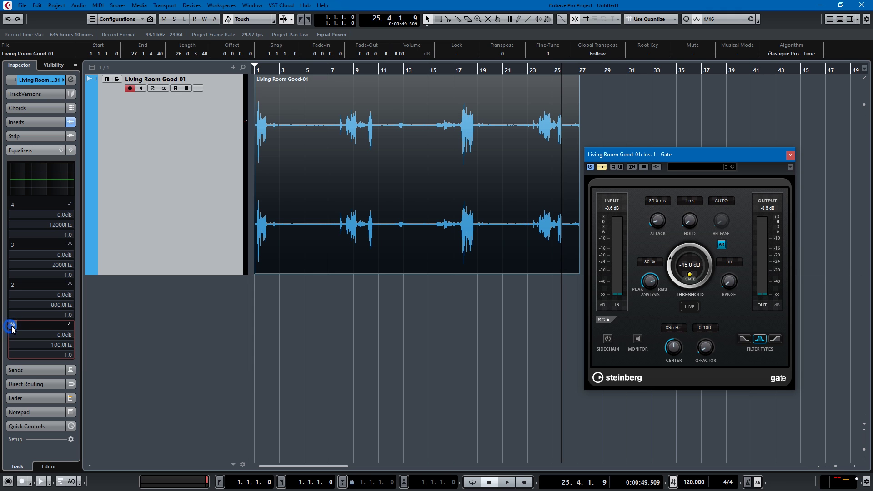
- Switch to the REAPER ReaPlugs page in Chrome and reposition the browser window to show the full ReaFIR section
key("alt+Tab")
key("alt+Tab")
key("alt+Tab")
key("alt+Tab")
key("alt+Tab")
key("alt+Tab")
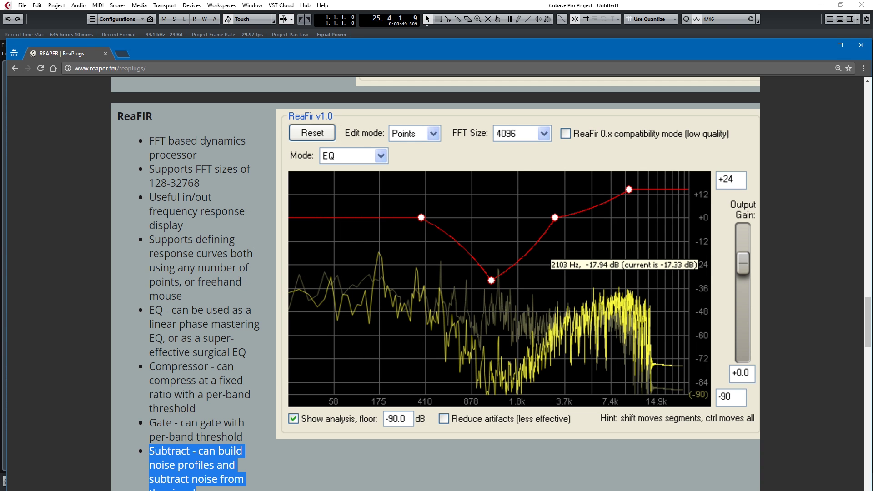
left_click_drag(365, 61, 343, 22)
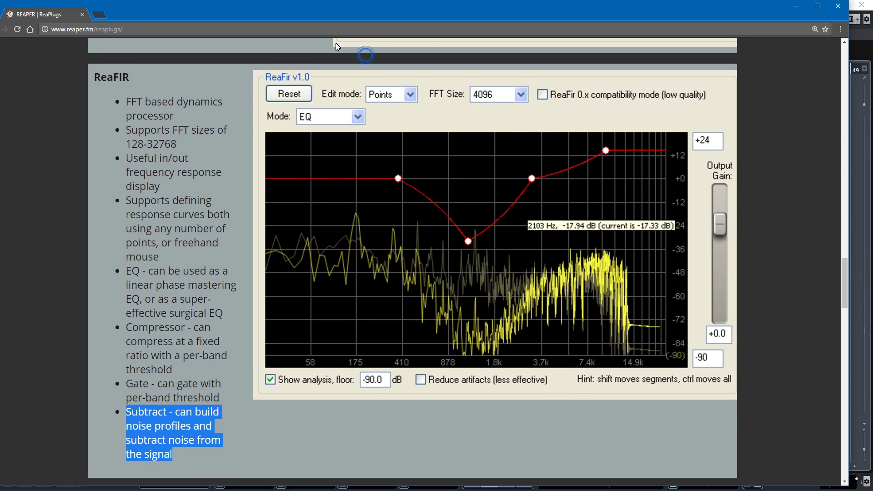
- Examine the ReaPlugs VST FX Suite overview, its general features and the v2.36 32-bit and 64-bit download links
scroll(235, 193, "up", 20)
scroll(250, 179, "up", 15)
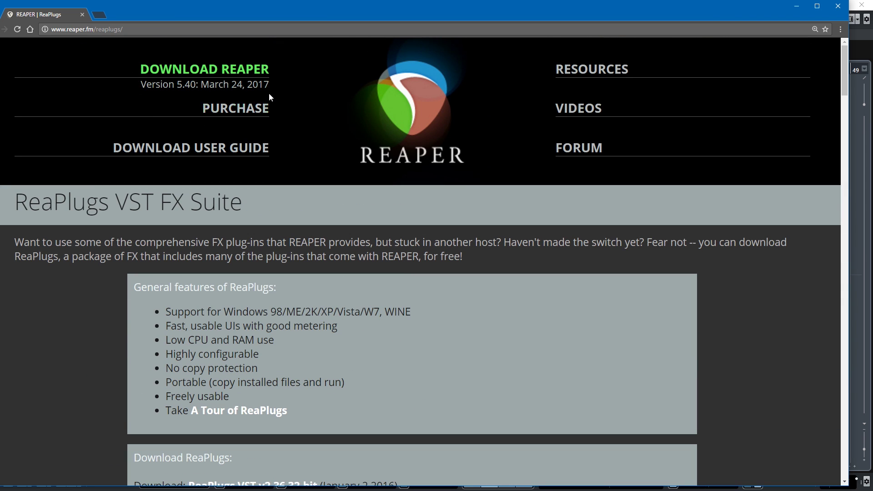
scroll(394, 282, "down", 1)
scroll(394, 273, "up", 1)
scroll(411, 289, "down", 1)
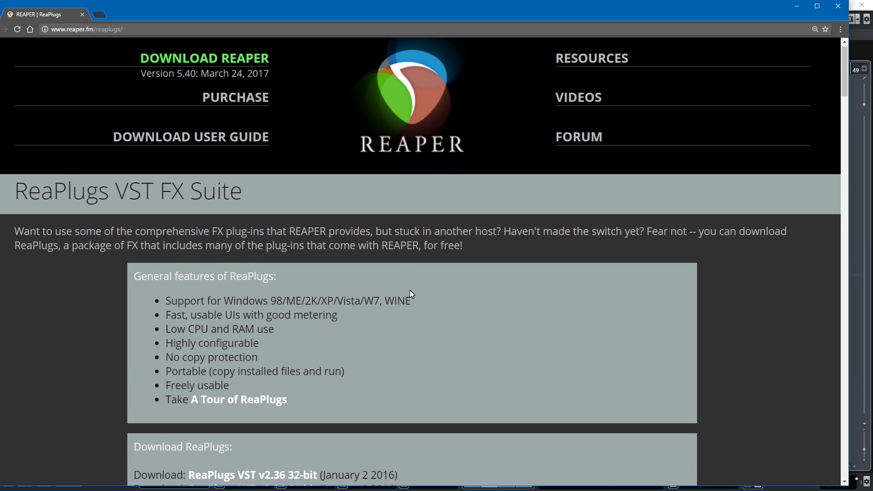
scroll(411, 290, "up", 1)
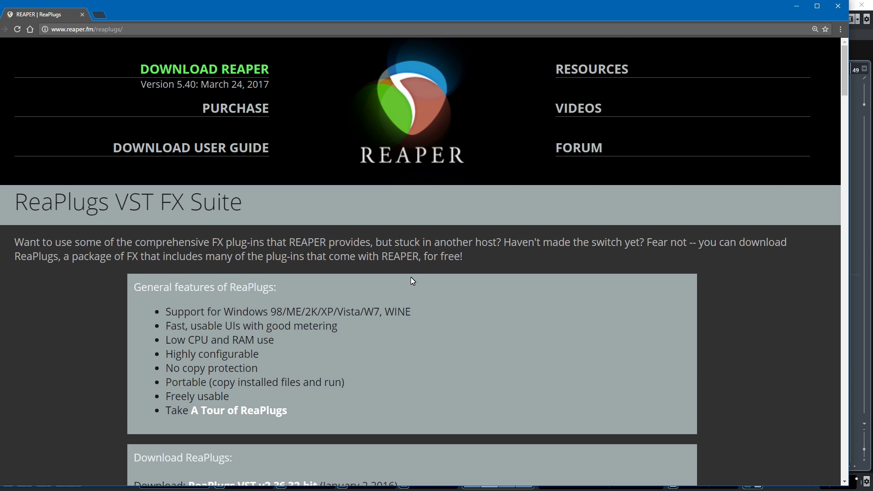
scroll(411, 277, "down", 6)
scroll(406, 280, "up", 5)
scroll(401, 285, "up", 1)
scroll(433, 285, "down", 10)
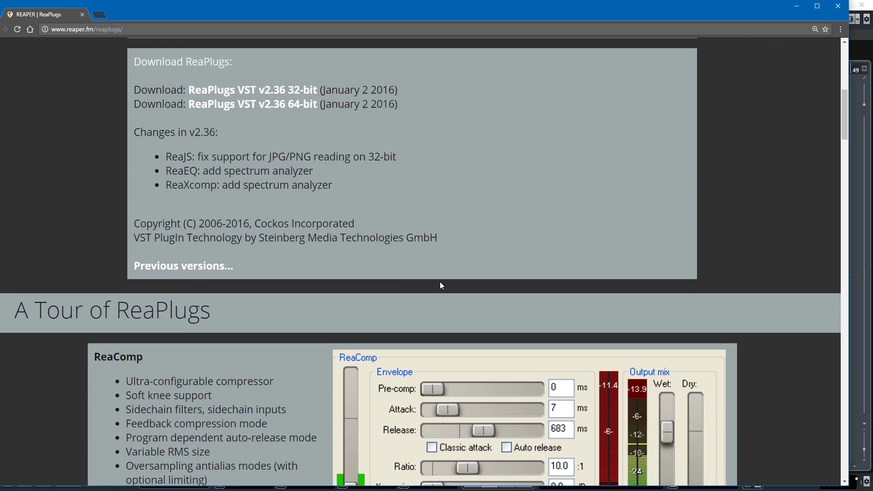
scroll(441, 282, "up", 10)
scroll(247, 329, "down", 6)
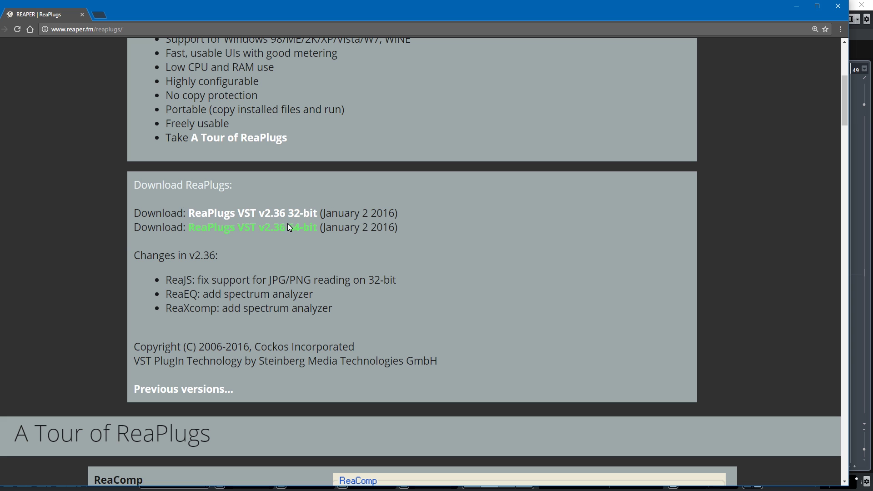
- Look through the tour of ReaPlugs down to the ReaFIR section
scroll(303, 233, "down", 9)
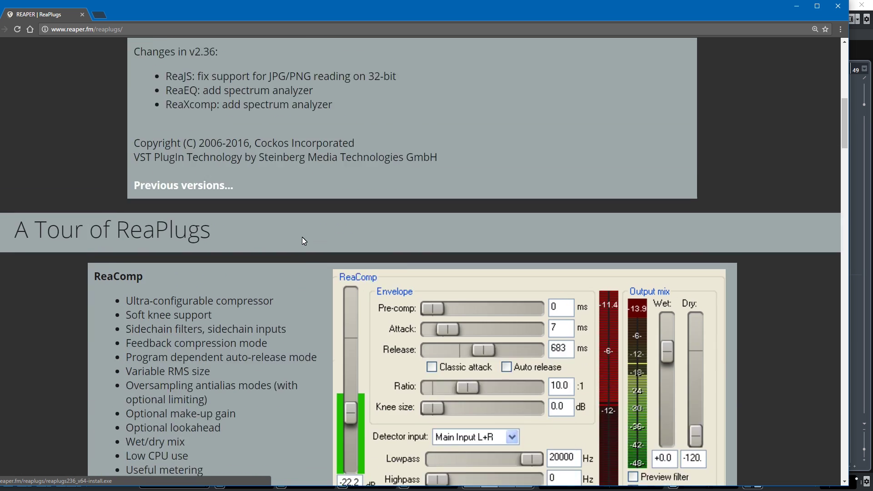
scroll(301, 238, "up", 3)
scroll(302, 239, "down", 3)
scroll(302, 243, "down", 4)
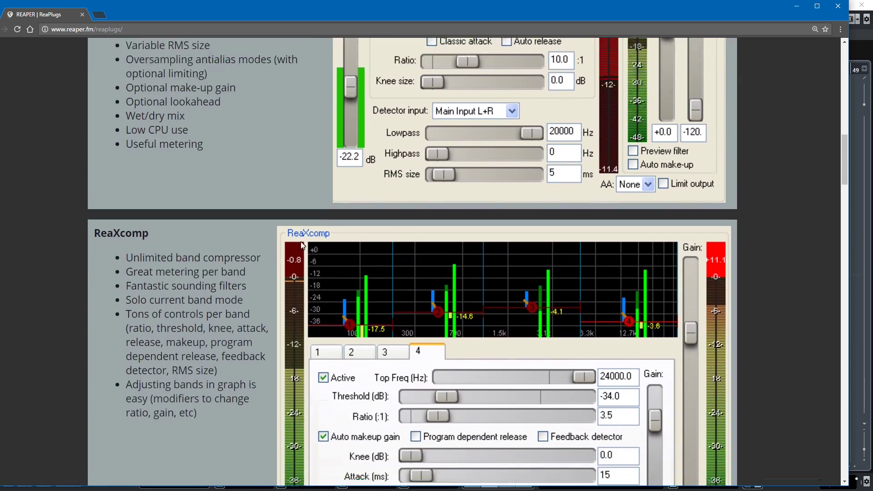
scroll(253, 219, "down", 8)
scroll(253, 216, "down", 12)
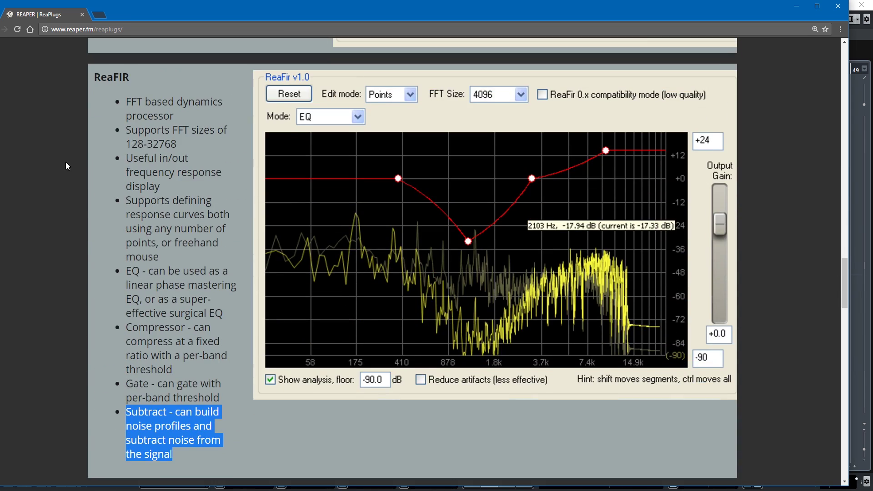
- Highlight the Subtract entry in the ReaFIR feature list and review the description of noise-profile subtraction
left_click(138, 133)
scroll(192, 98, "down", 2)
scroll(187, 107, "up", 2)
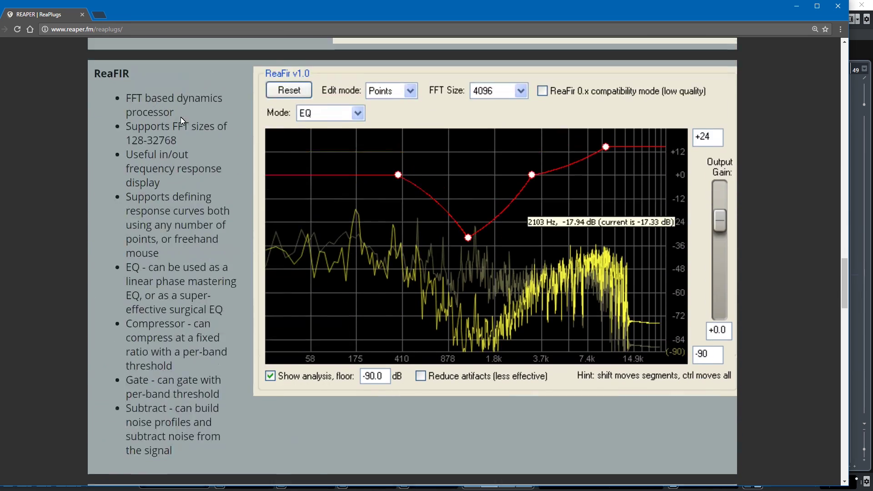
scroll(181, 117, "up", 1)
scroll(170, 124, "down", 2)
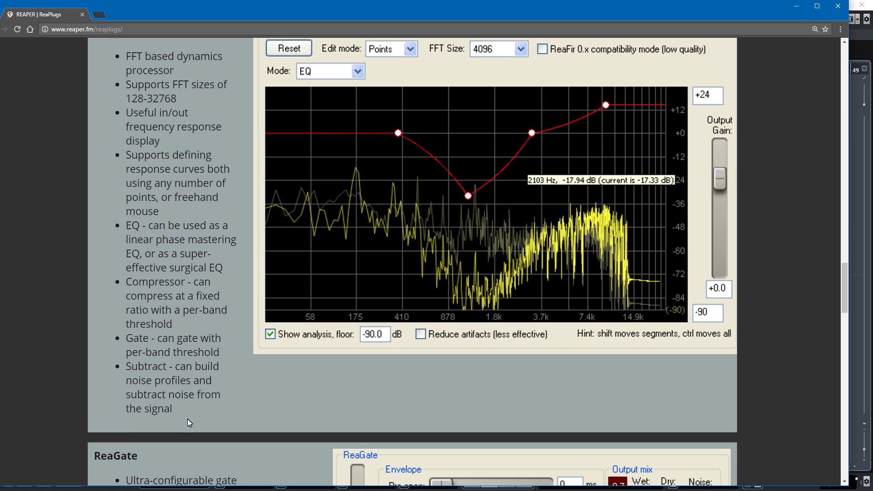
left_click_drag(188, 419, 124, 372)
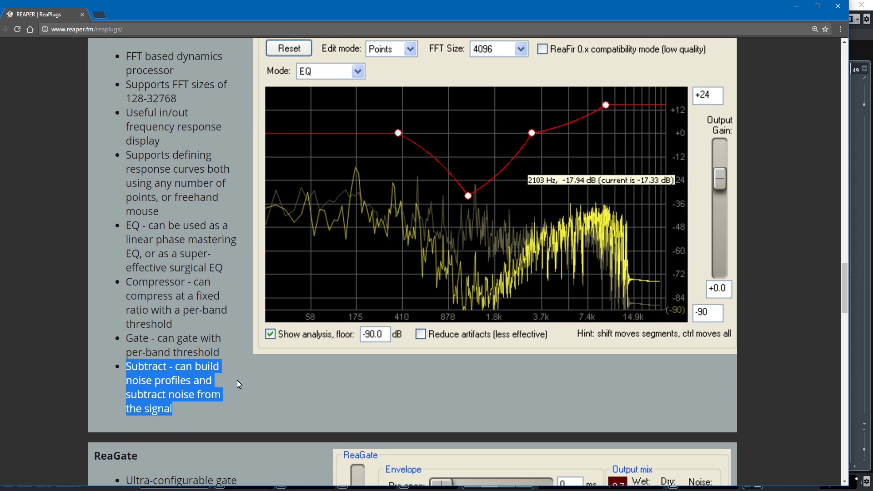
scroll(237, 384, "down", 1)
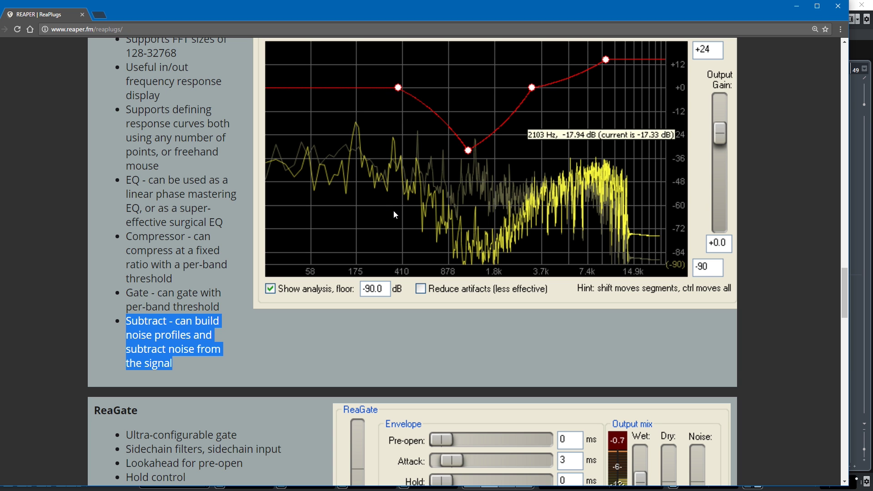
scroll(405, 244, "up", 20)
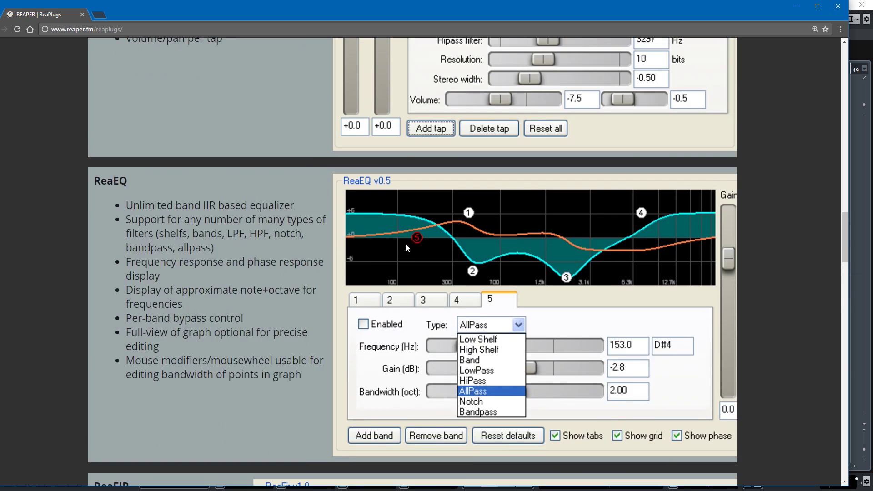
- Switch back to Cubase, set the playback position to about bar 21 and replace the StudioEQ insert with reafir_standalone
key("alt+Tab")
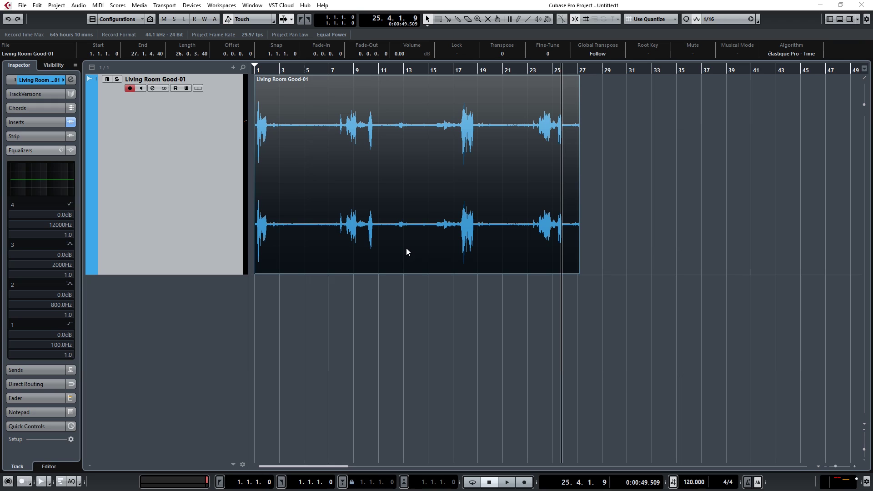
left_click(510, 71)
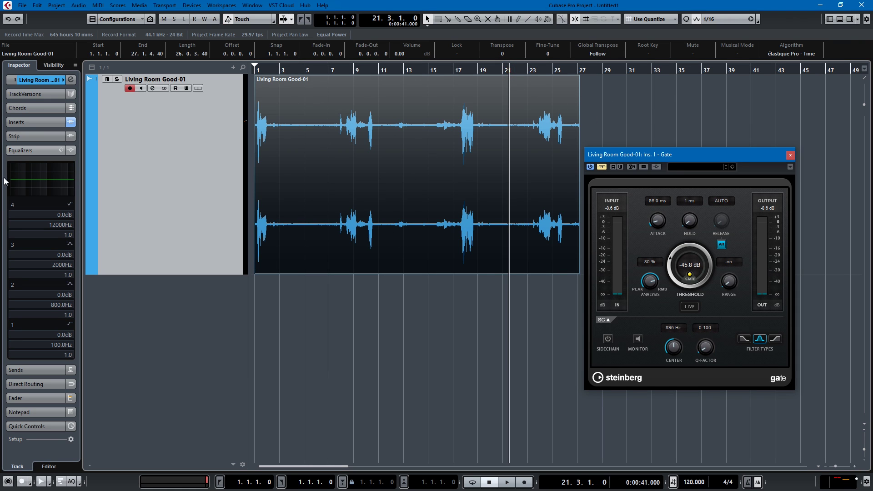
left_click(29, 122)
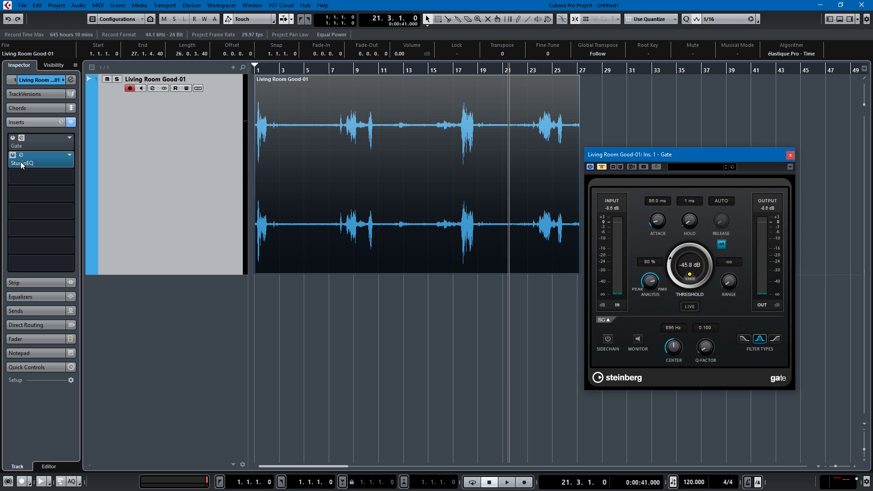
left_click(70, 157)
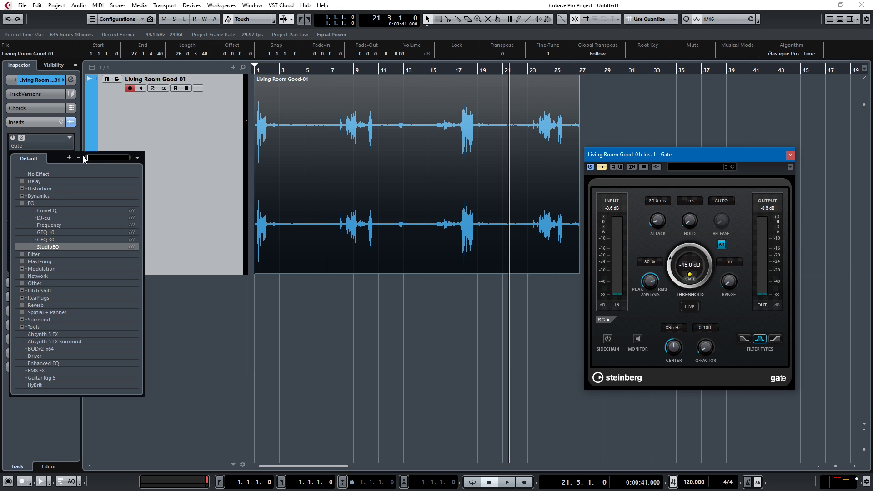
type("reaf")
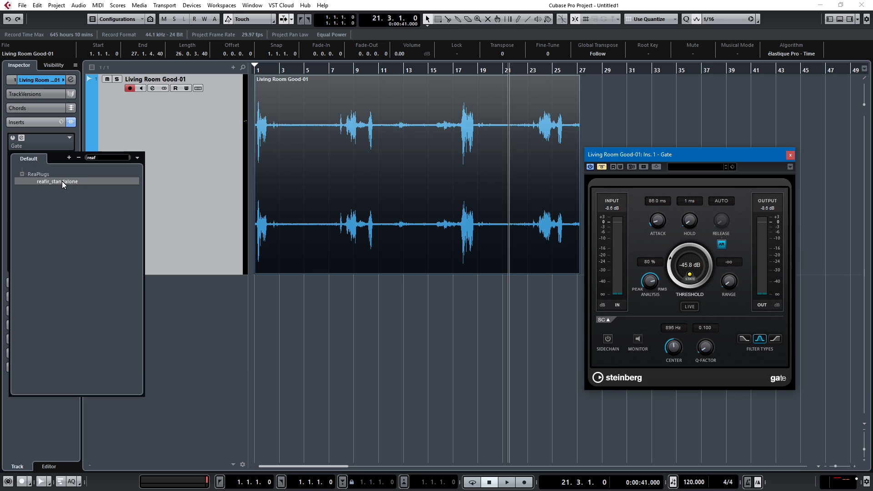
left_click(62, 181)
left_click(416, 265)
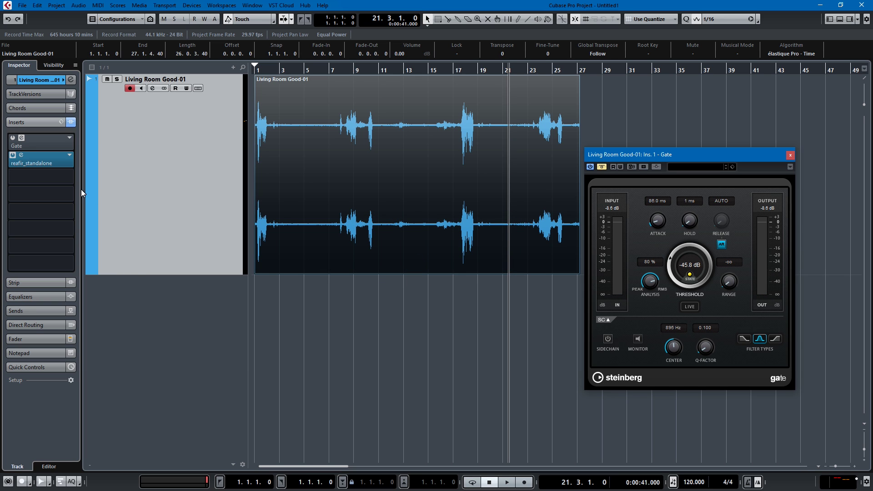
- Play the clip briefly from about bar 21 and set the ReaFir insert's mode to Subtract
key("space")
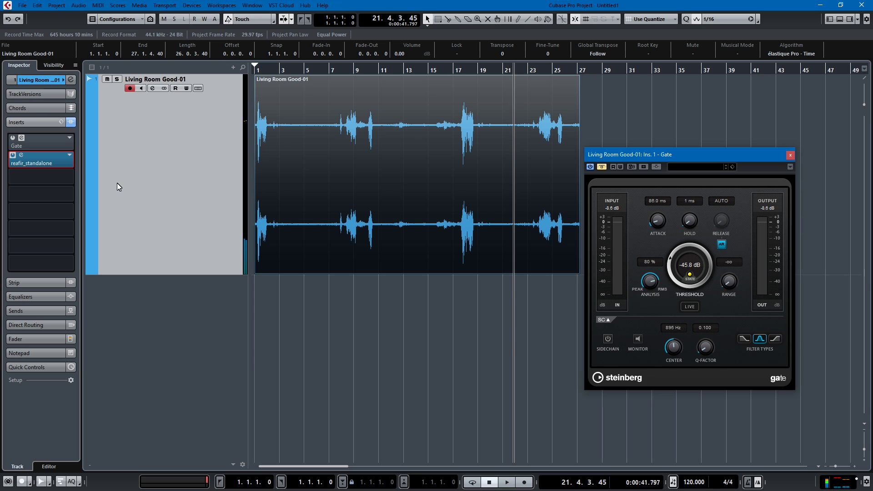
key("space")
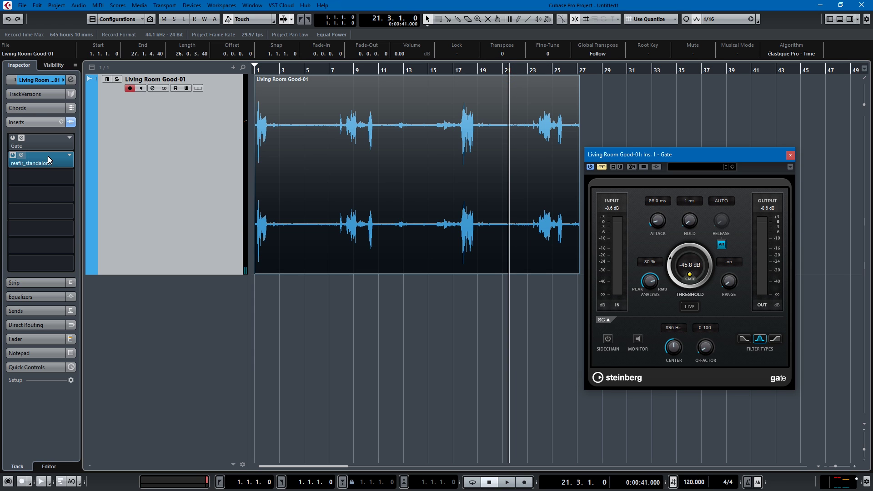
left_click(53, 162)
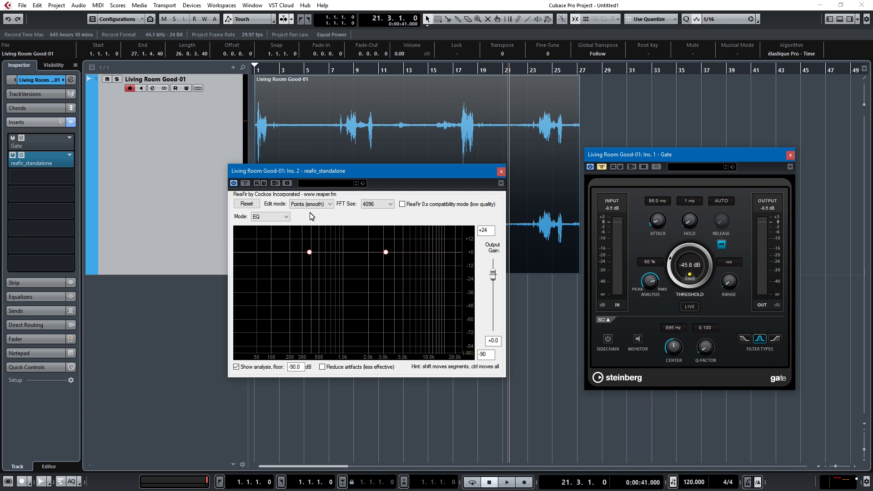
left_click(270, 217)
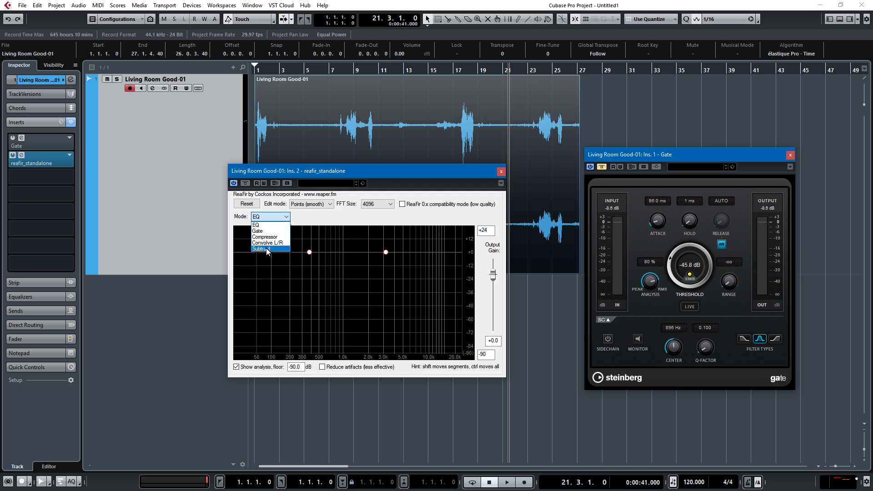
left_click(266, 248)
- Switch to the ReaPlugs page in Chrome and look over the download section and the start of the plug-in tour
key("alt+Tab")
key("alt+Tab")
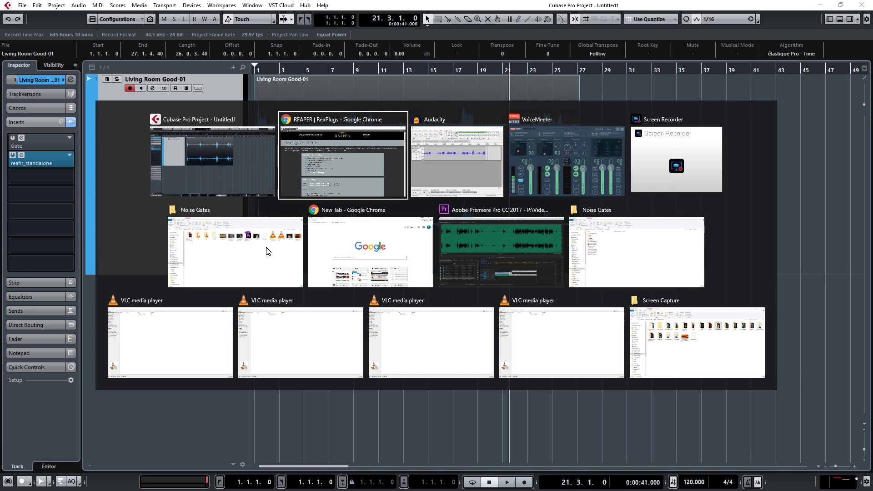
key("alt+Tab")
key("alt+shift+Tab")
scroll(275, 367, "down", 8)
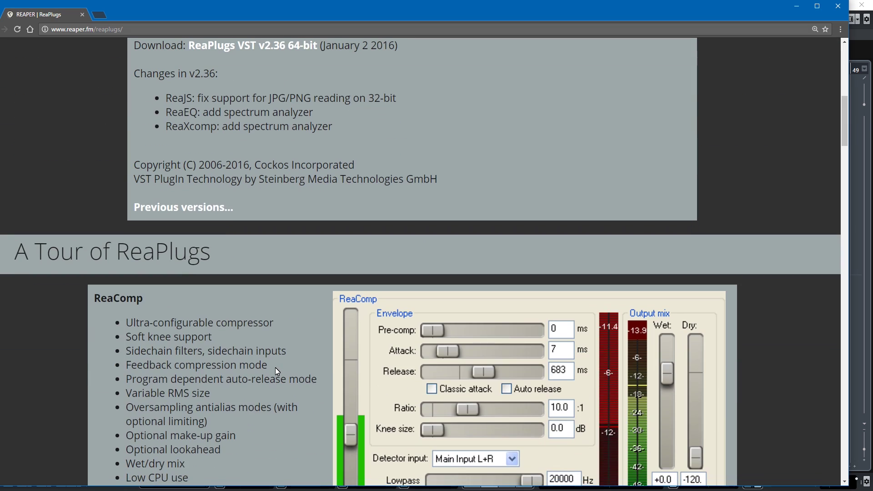
scroll(258, 361, "up", 2)
scroll(214, 275, "down", 20)
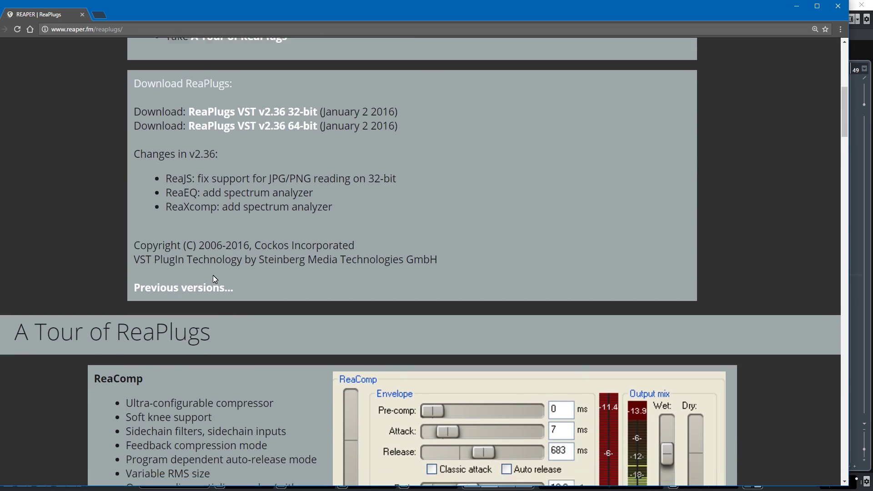
scroll(212, 279, "down", 1)
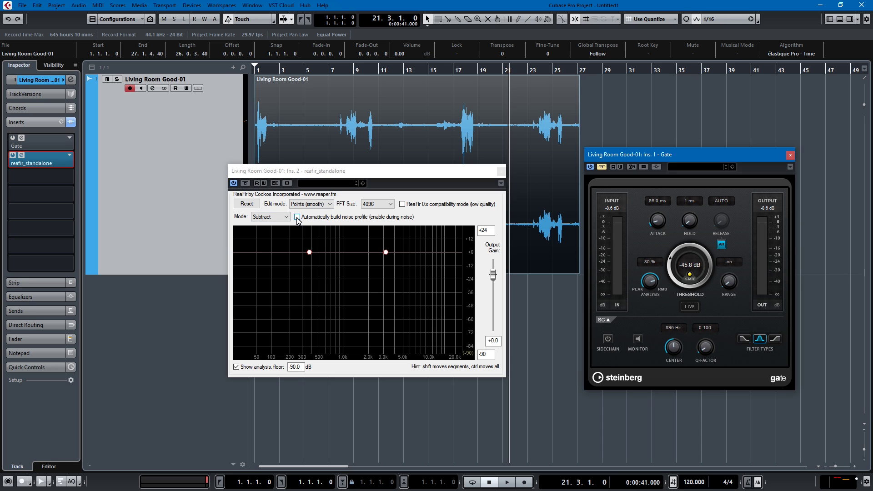
- Capture a noise profile in ReaFIR by enabling automatic profile building, playing the quiet passage from about bar 20.4, and disabling it again
left_click(502, 71)
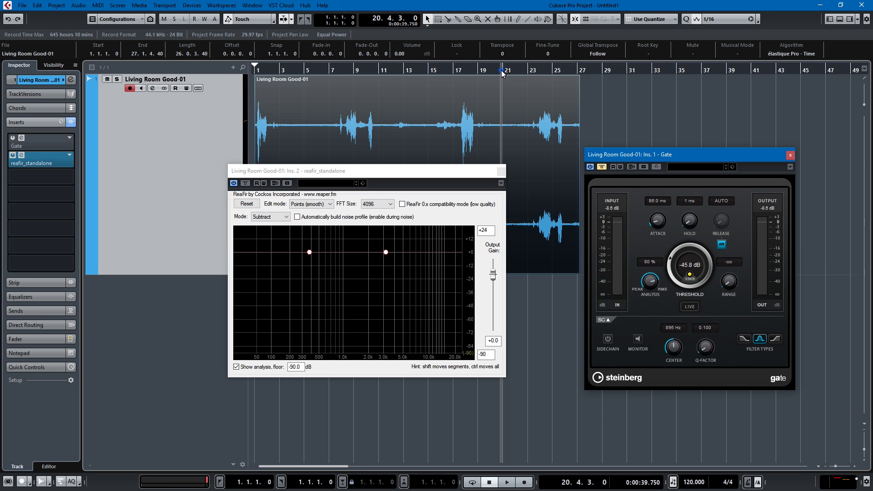
left_click(297, 217)
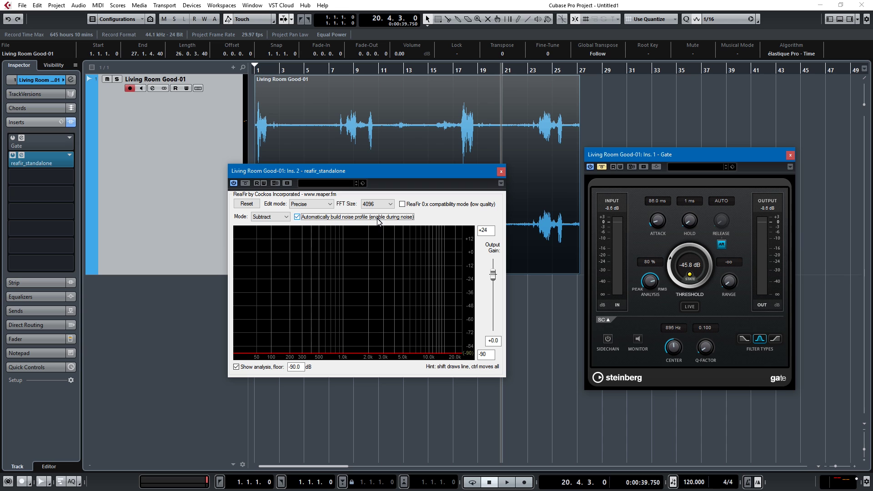
left_click(304, 217)
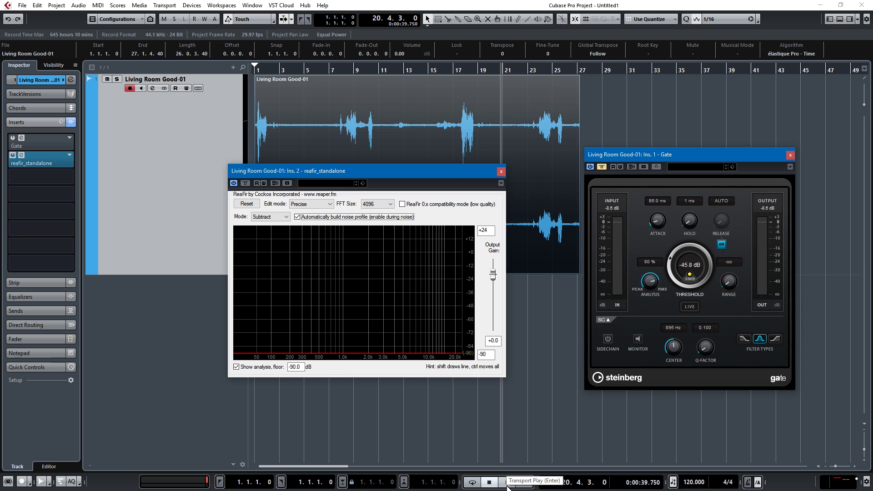
left_click(508, 486)
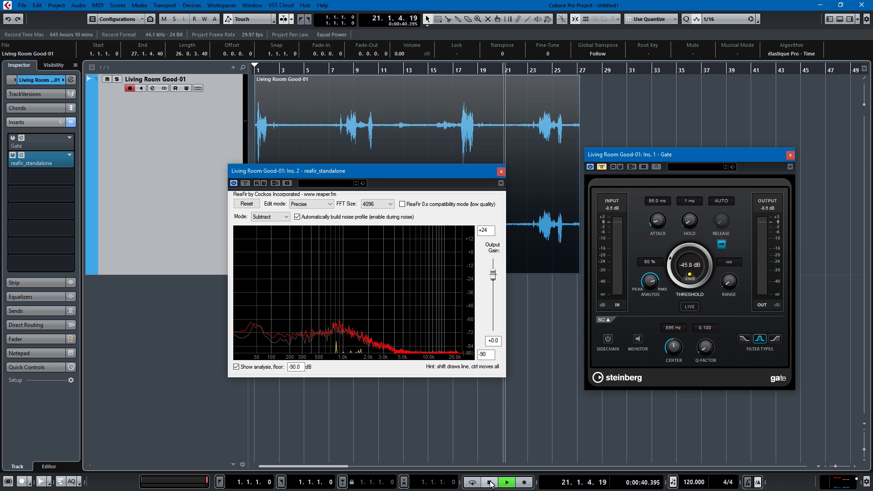
left_click(490, 483)
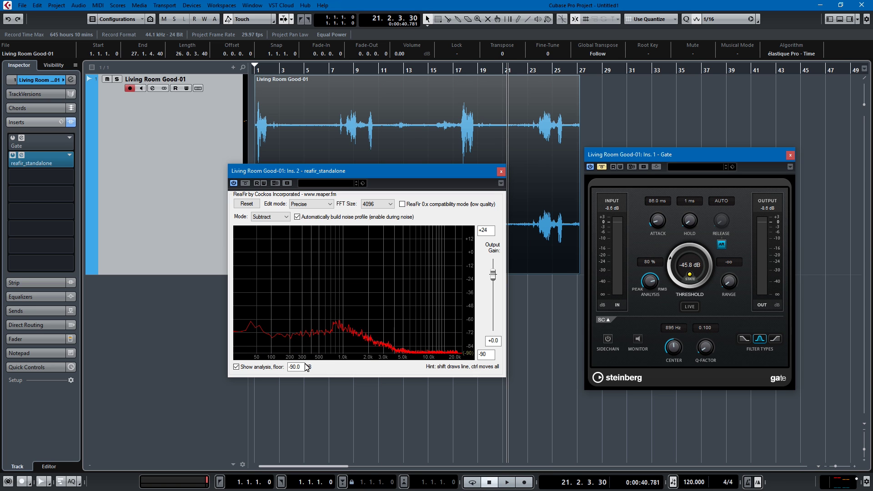
left_click(298, 217)
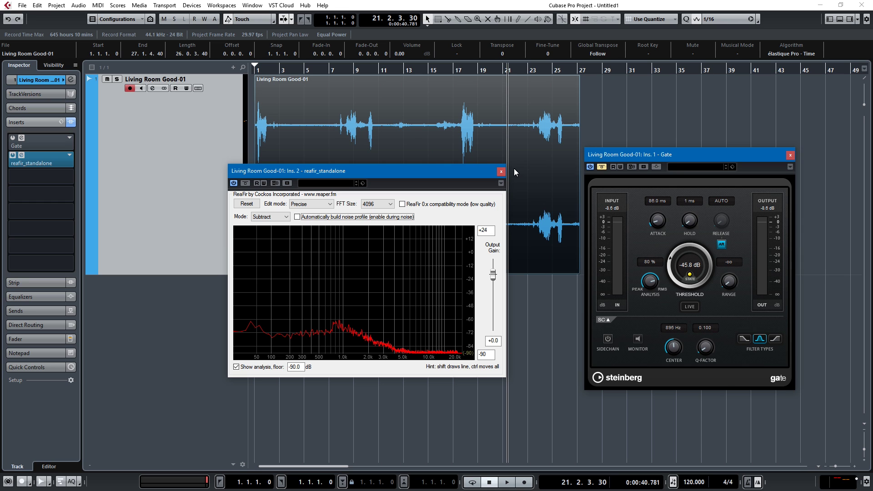
- Close the ReaFIR window and play the clip from about bar 21 to bar 26 to hear the noise subtraction
left_click(502, 171)
key("space")
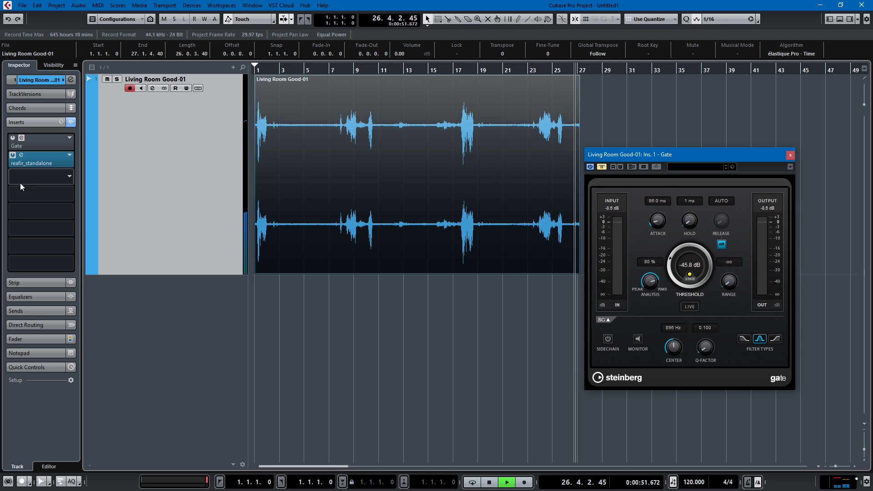
key("space")
- Reopen ReaFIR, set the graph's upper limit to 0 dB and redraw the noise profile by hand as a smoother, falling curve during playback
left_click(34, 162)
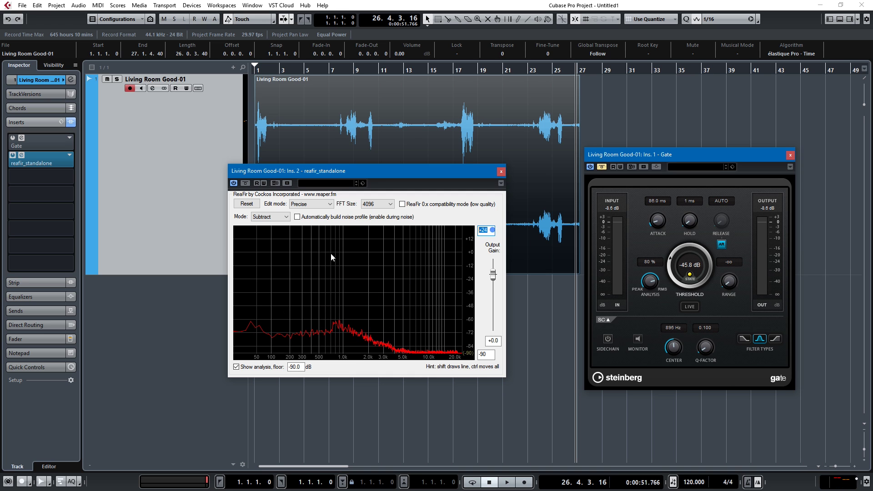
type("0")
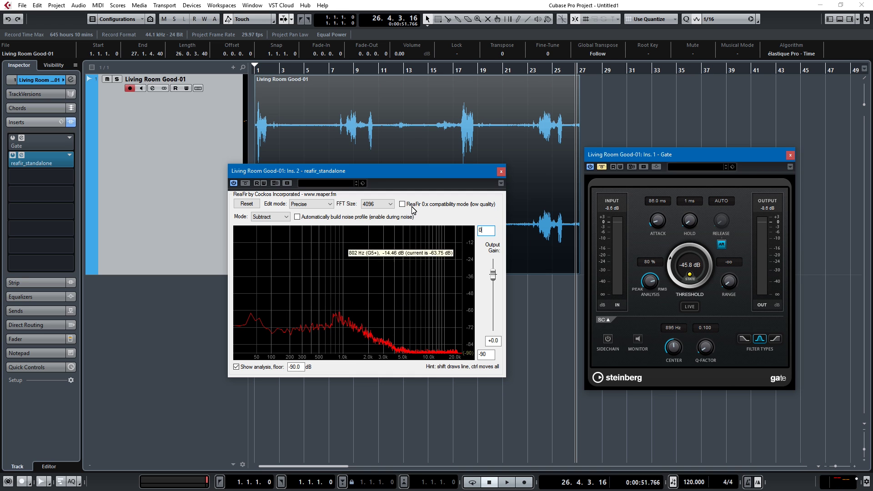
left_click(507, 73)
key("space")
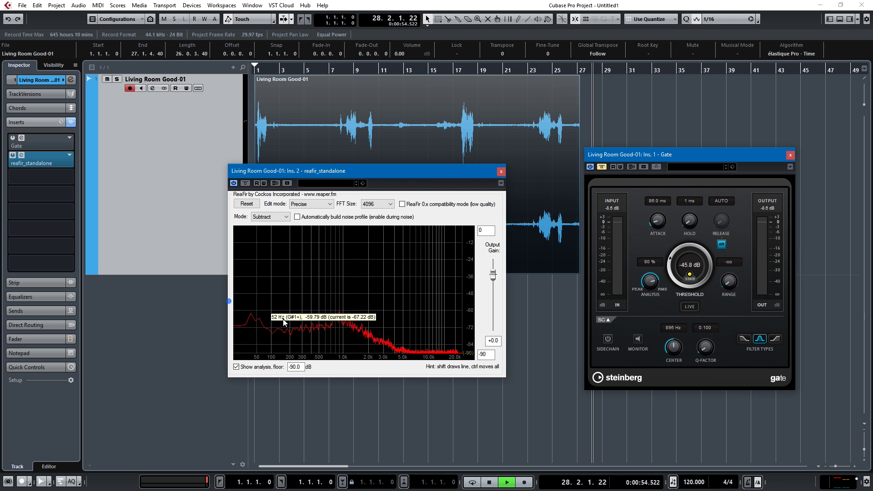
mouse_move(284, 322)
left_mouse_down()
mouse_move(238, 329)
mouse_move(441, 348)
mouse_move(418, 349)
mouse_move(473, 362)
left_mouse_up()
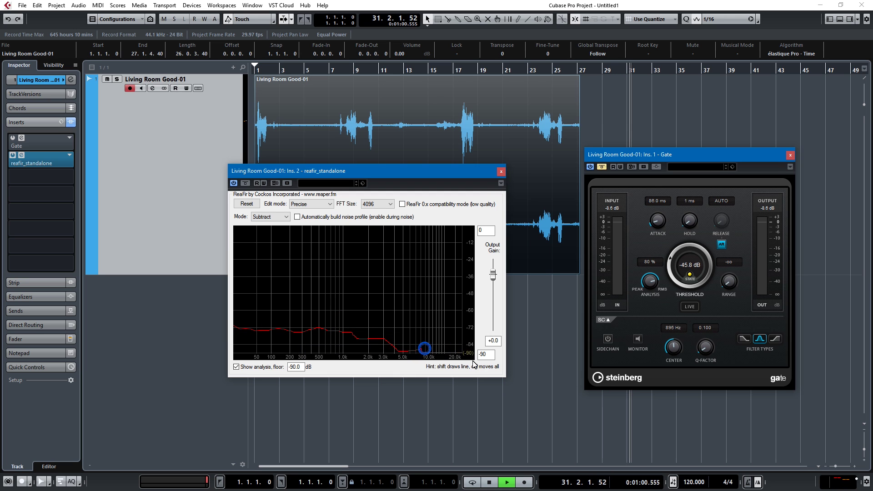
- Play the clip from about bar 21 to check the hand-drawn noise profile, and close the ReaFIR window
left_click(510, 72)
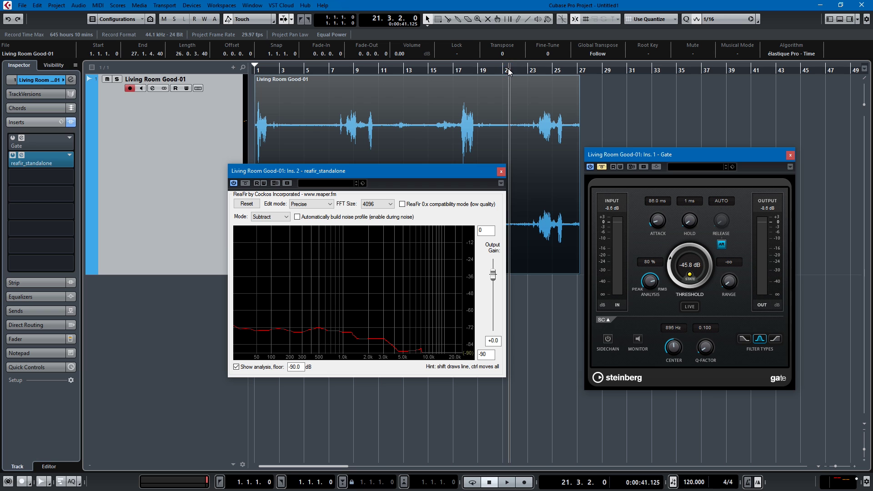
key("space")
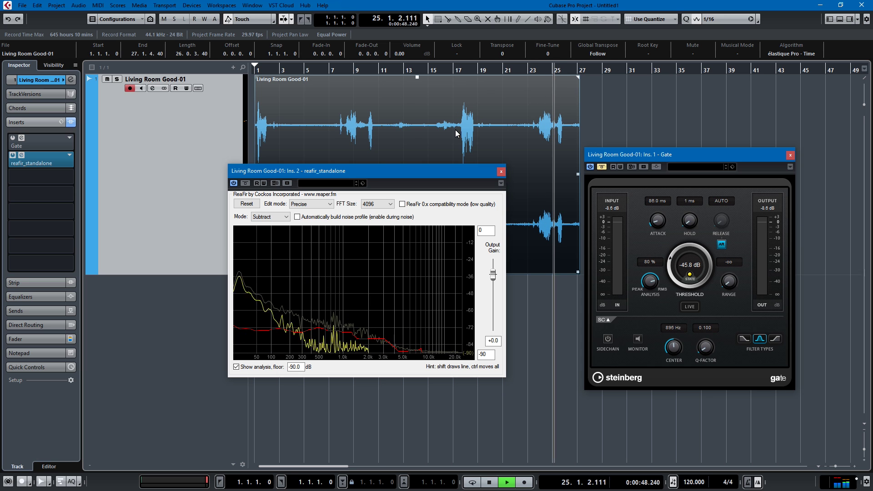
left_click(501, 173)
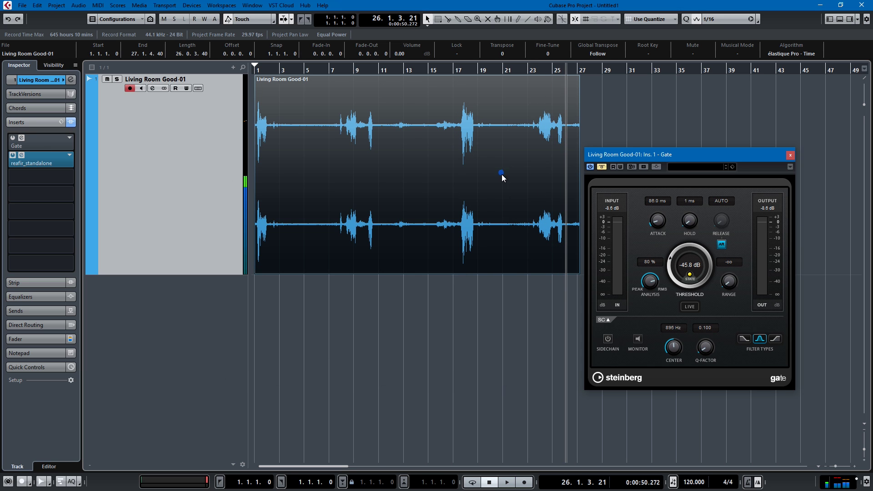
- Turn the Gate insert back on and play the clip from about bar 21 to hear it combined with ReaFIR
left_click(12, 139)
left_click(510, 71)
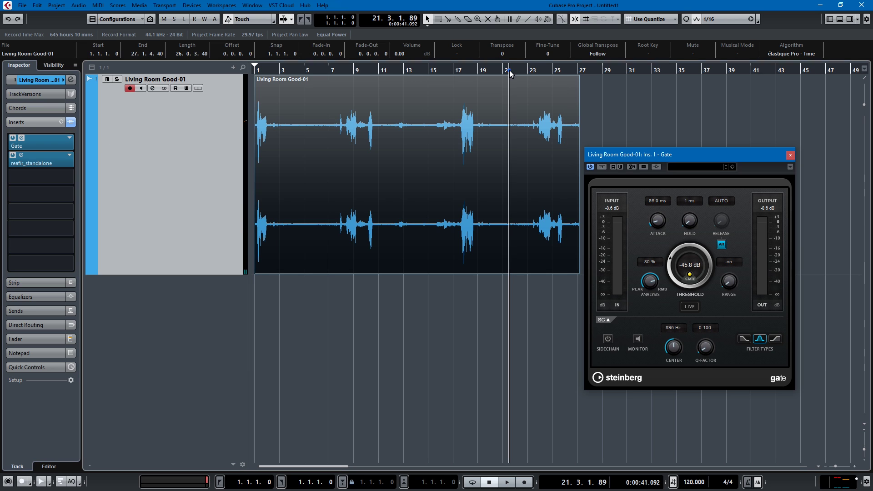
key("space")
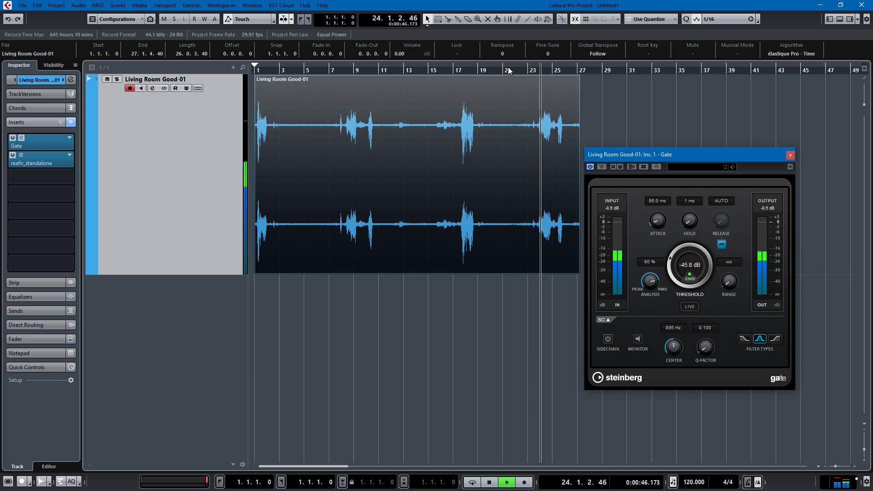
left_click(299, 144)
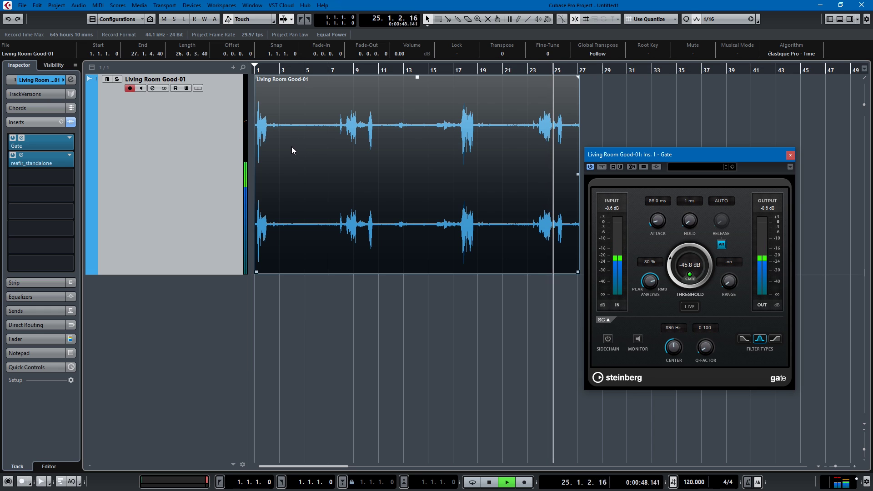
key("space")
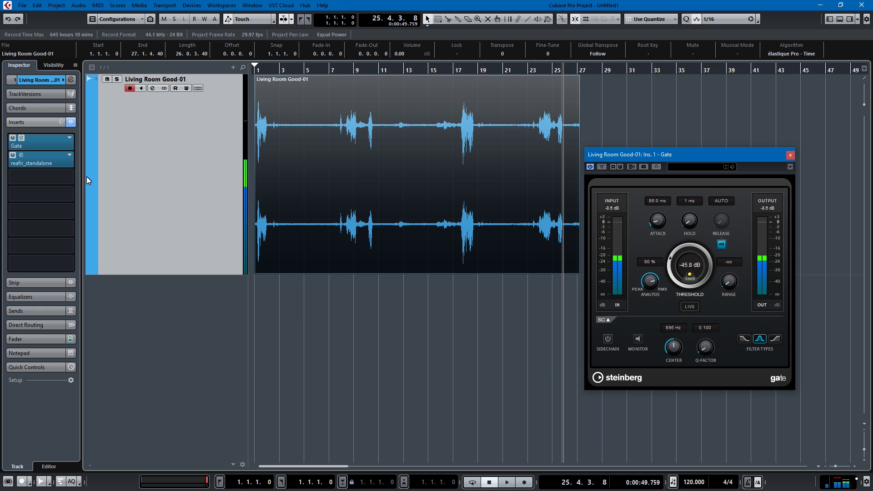